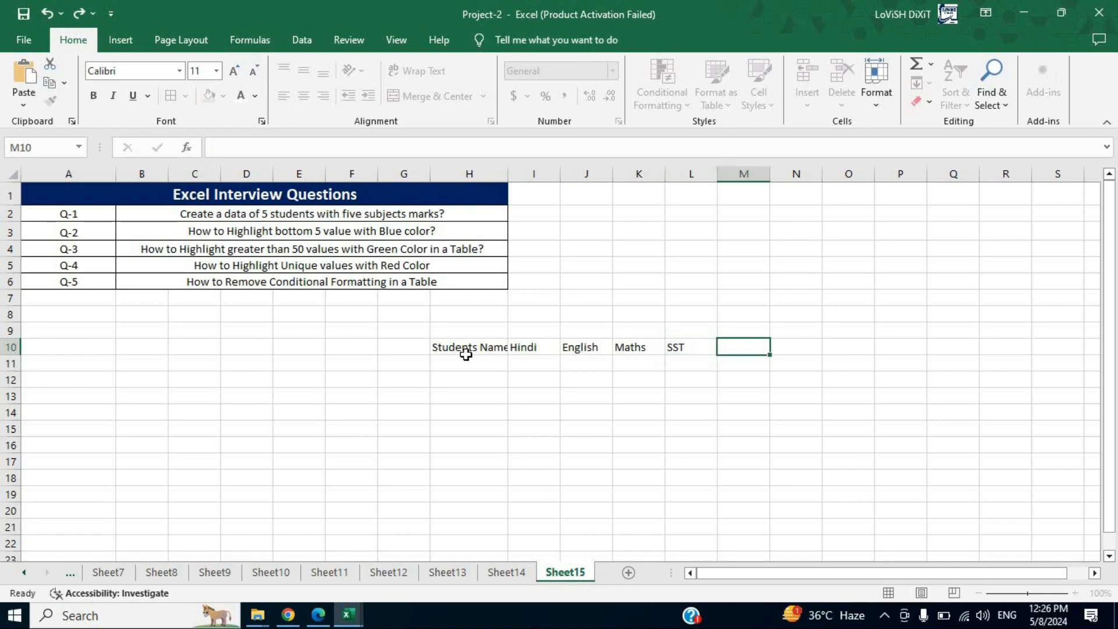
- Add the Science subject header in M10 and fill H11:H15 with five students' first names
type("Science")
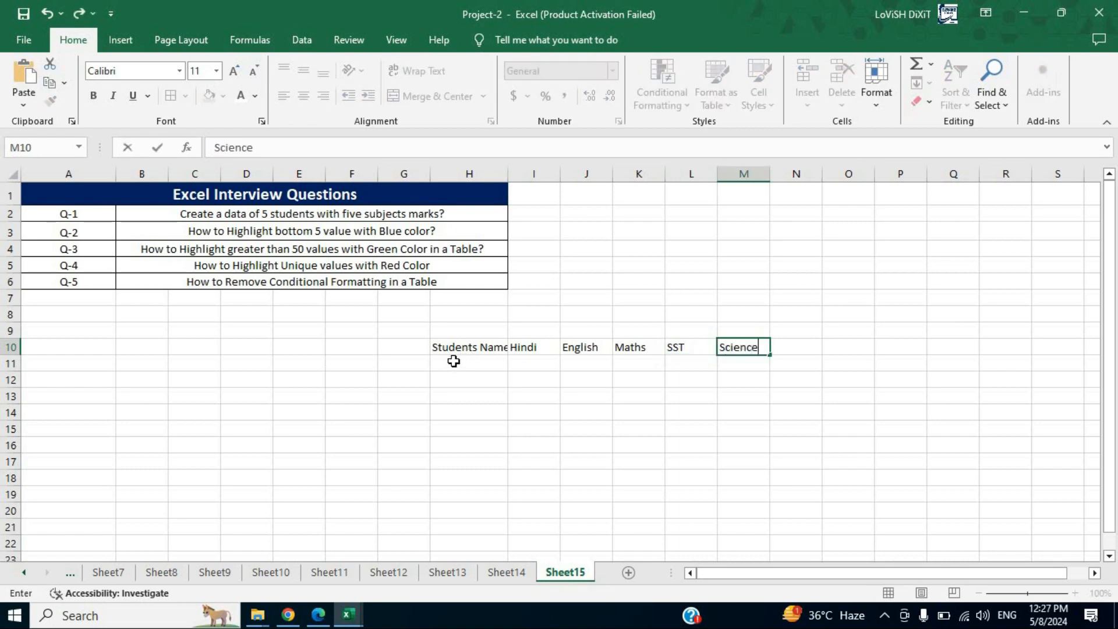
left_click(453, 361)
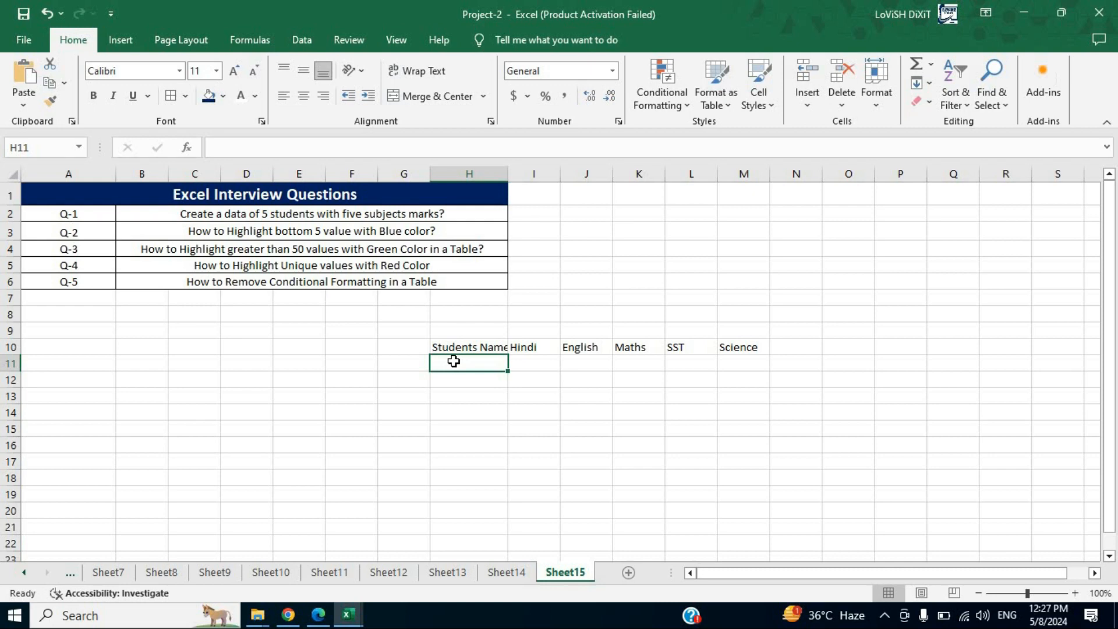
type("Son")
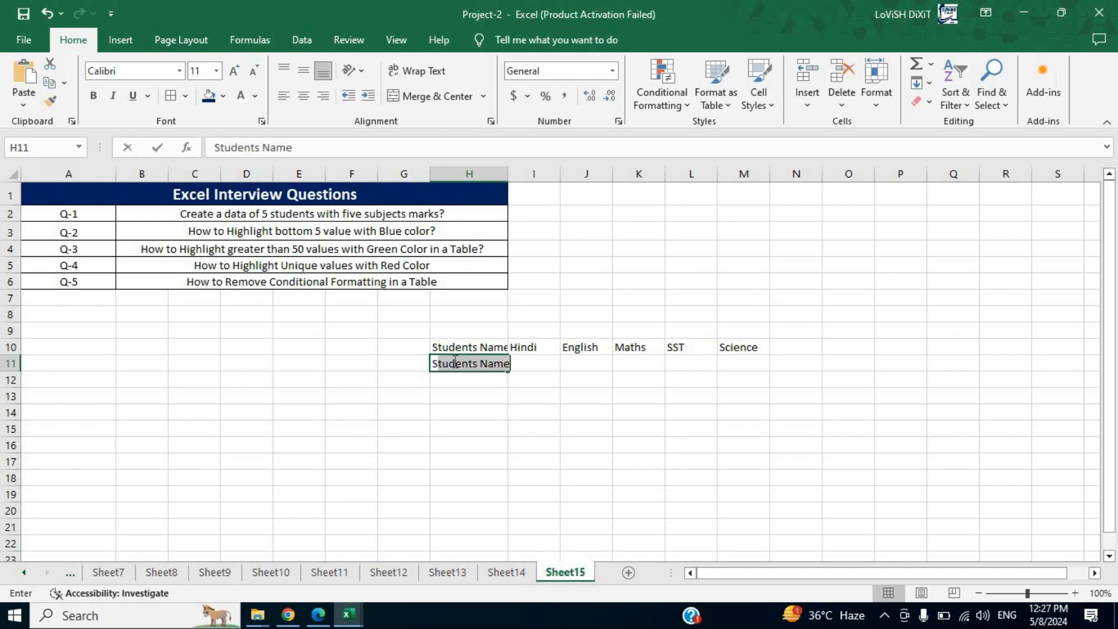
key("Return")
type("Monu")
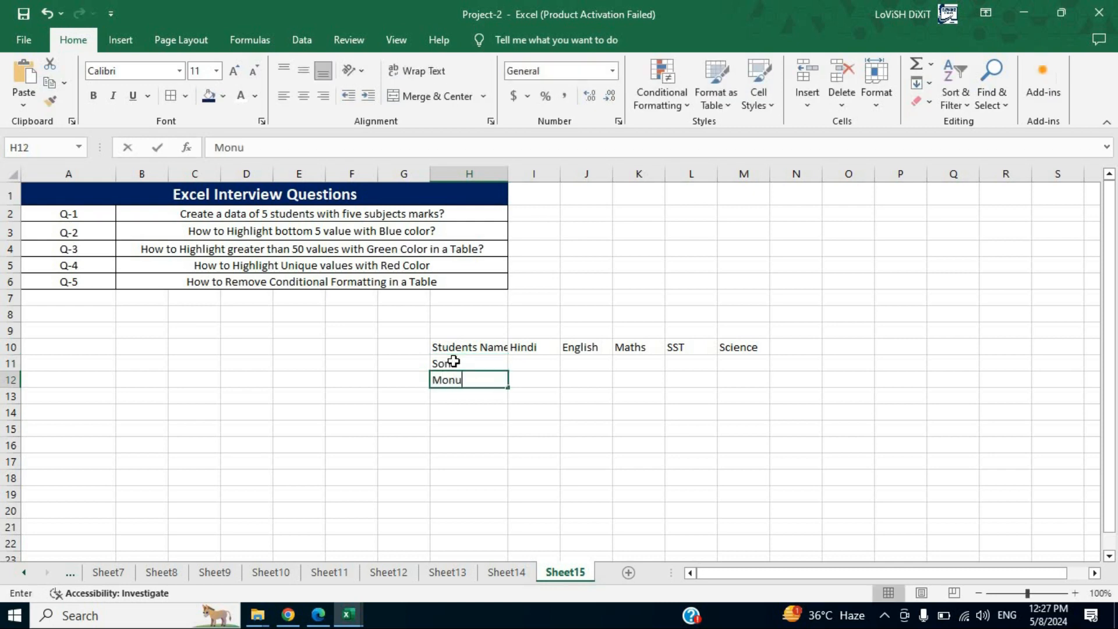
key("Return")
type("Kapil")
key("Return")
type("D")
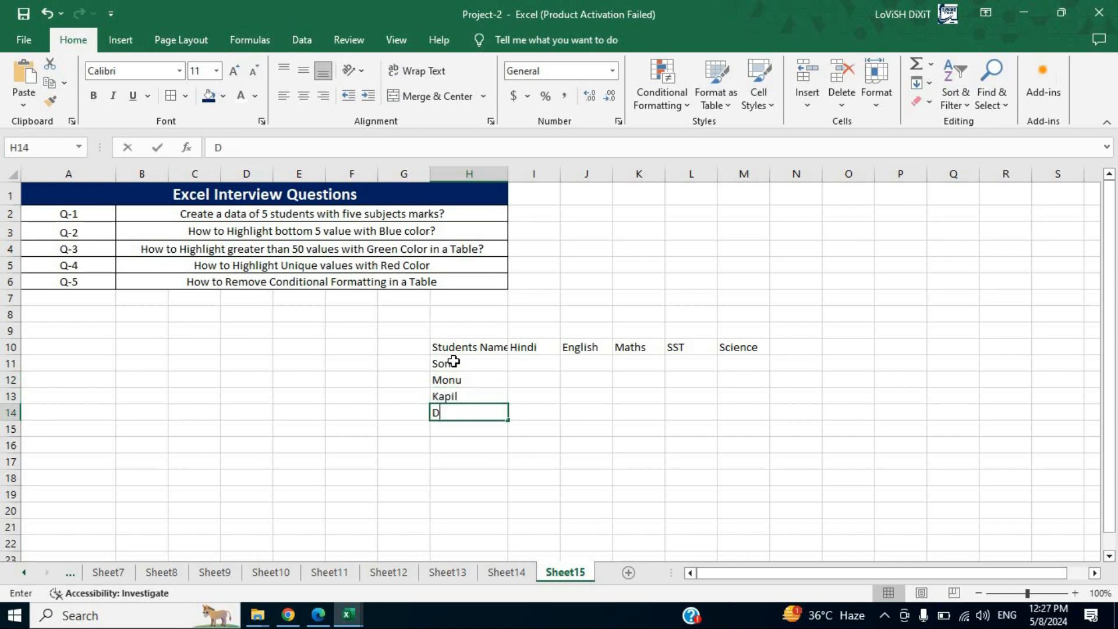
type("hruv")
key("Return")
type("Jai")
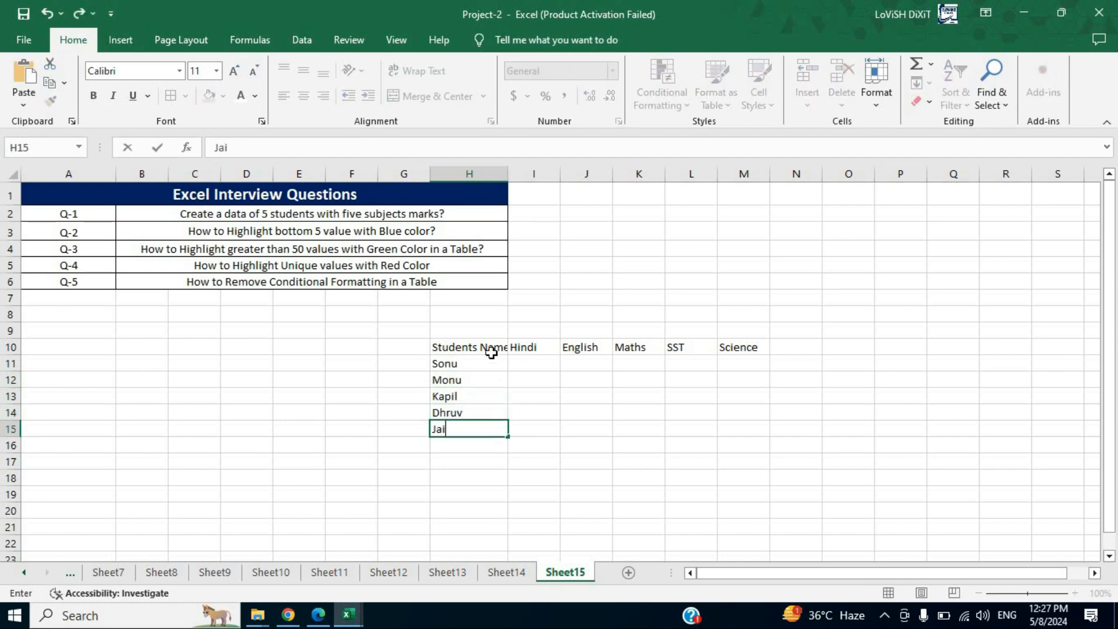
left_click(491, 379)
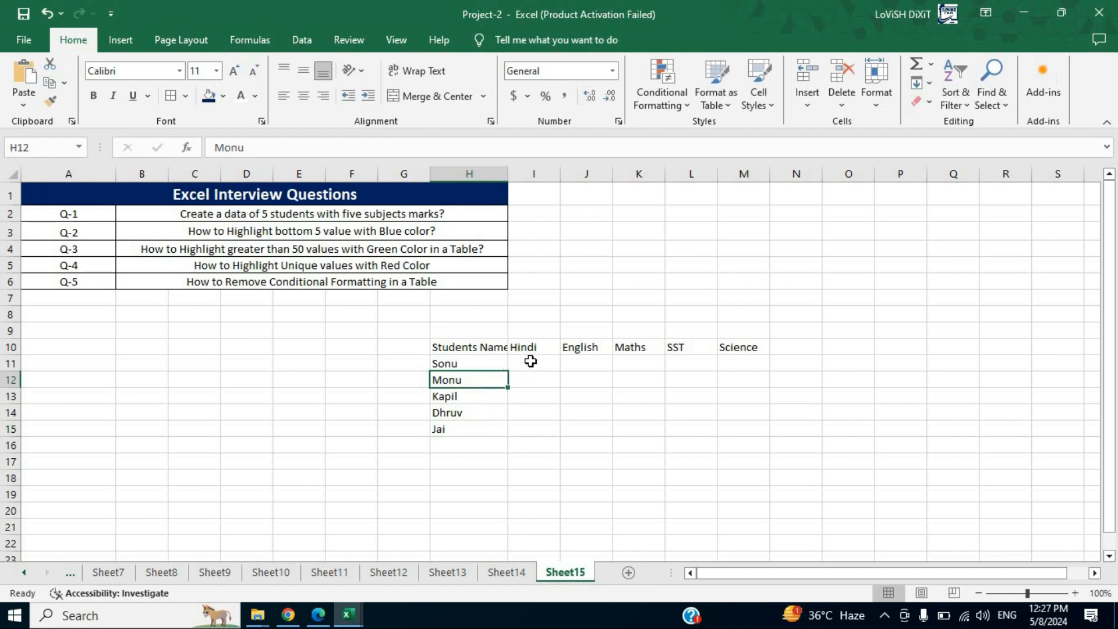
- Fill the marks range I11:M15 with random marks using the formula =RANDBETWEEN(20,99)
left_click_drag(533, 363, 724, 433)
type("=rand")
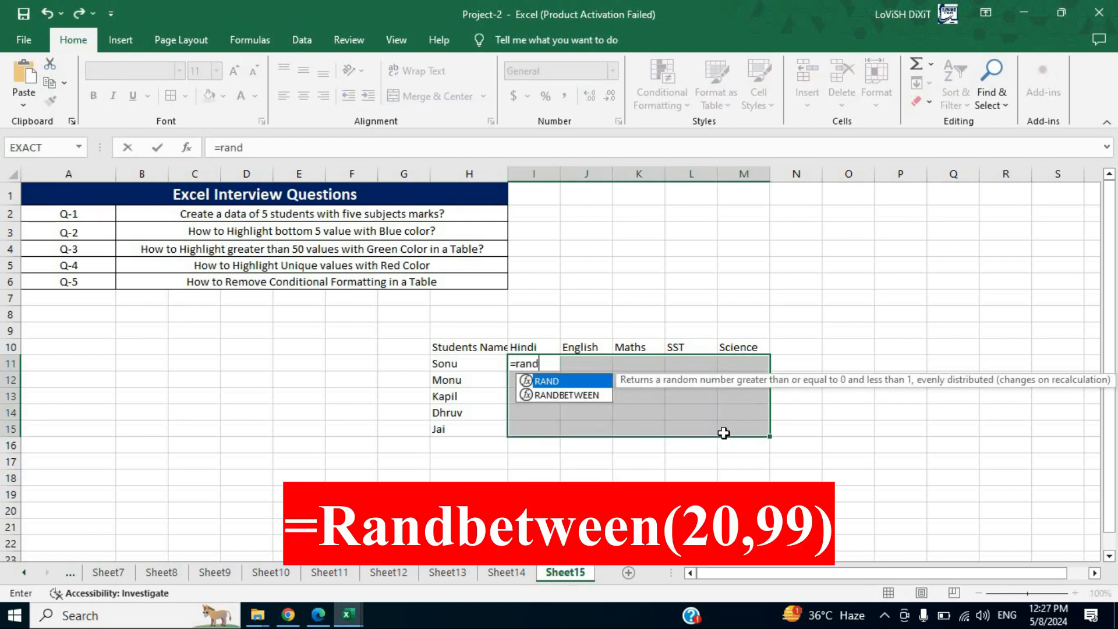
key("Down")
key("Tab")
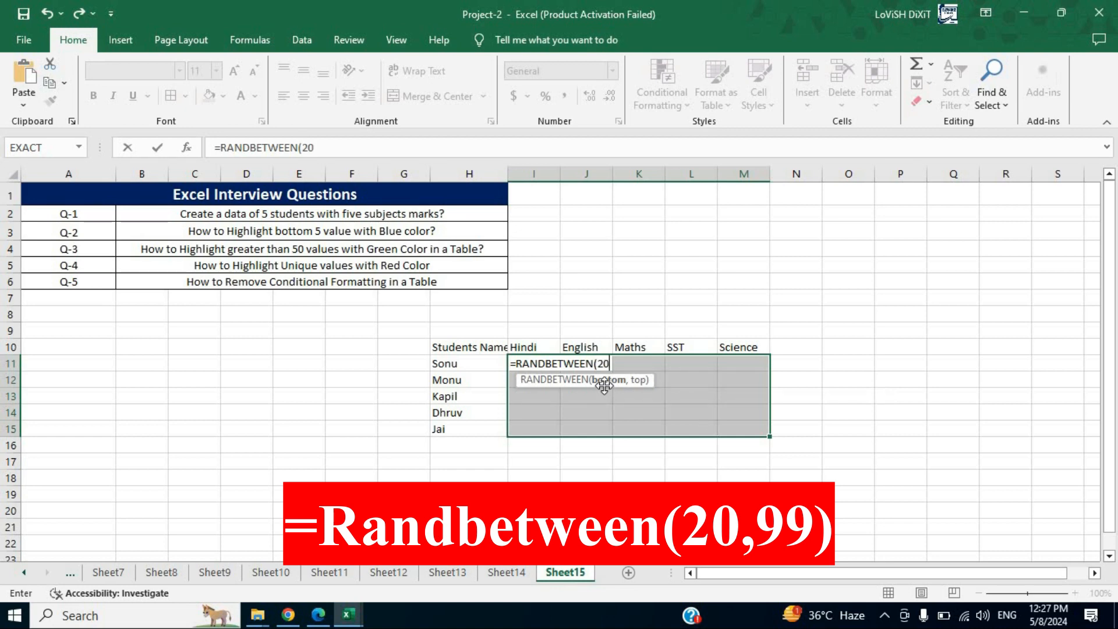
type("20,")
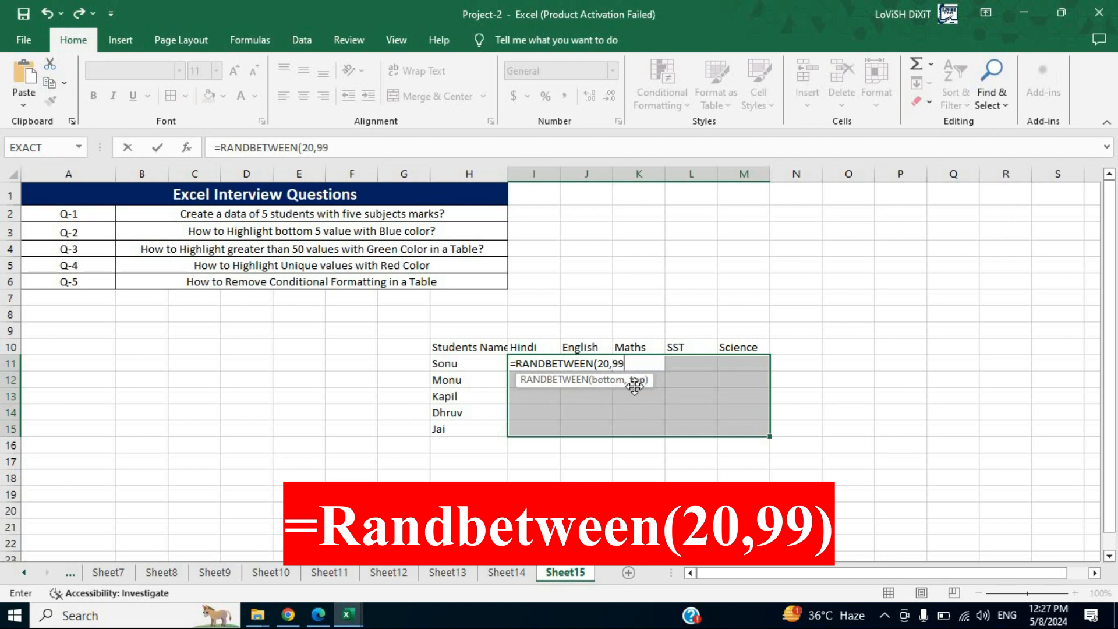
type("99)")
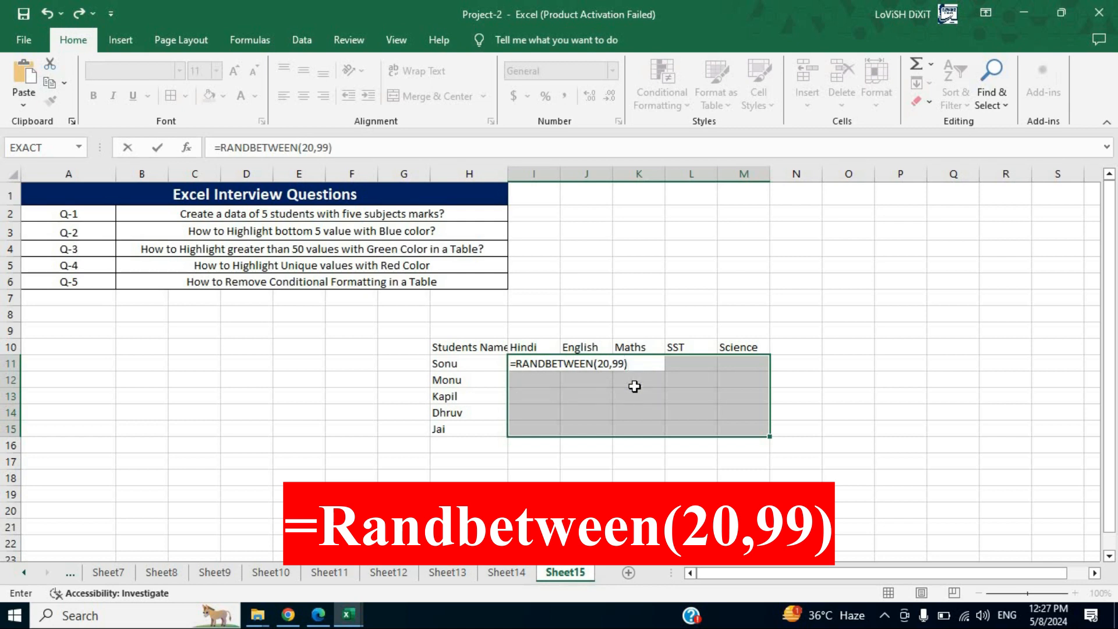
key("ctrl+Return")
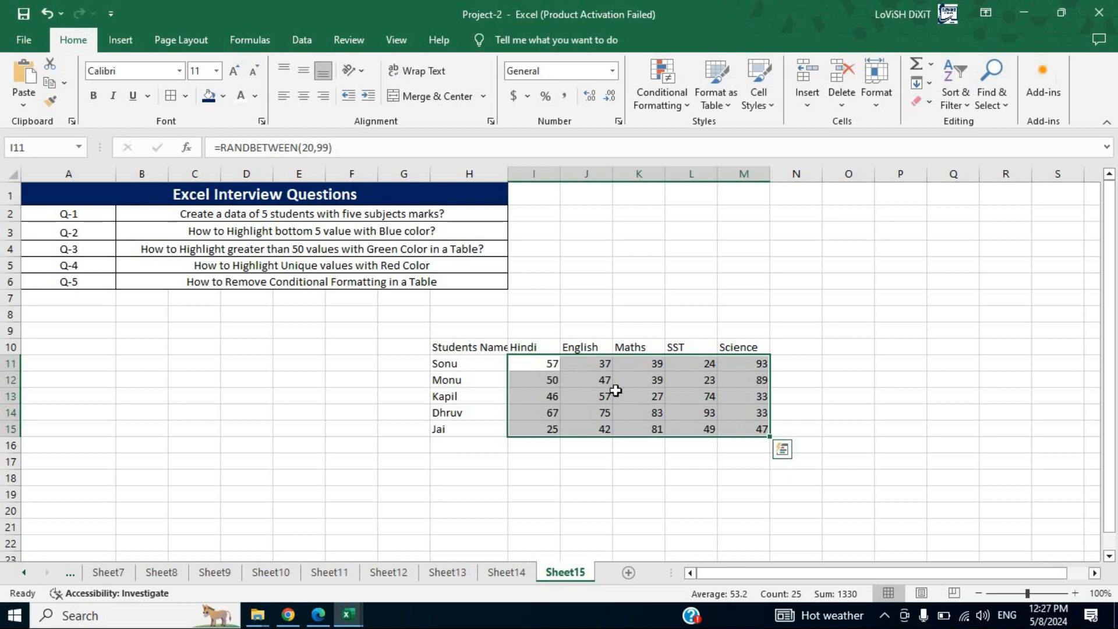
- Replace the random formulas in I11:M15 with static values by pasting them as values in place
key("ctrl+c")
right_click(538, 360)
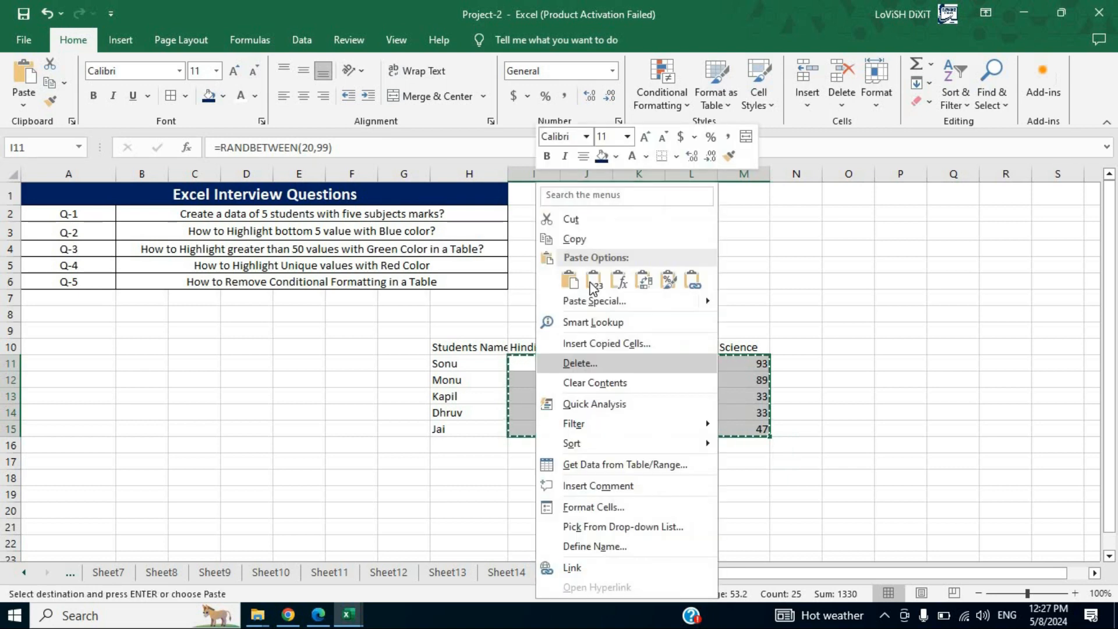
left_click(600, 283)
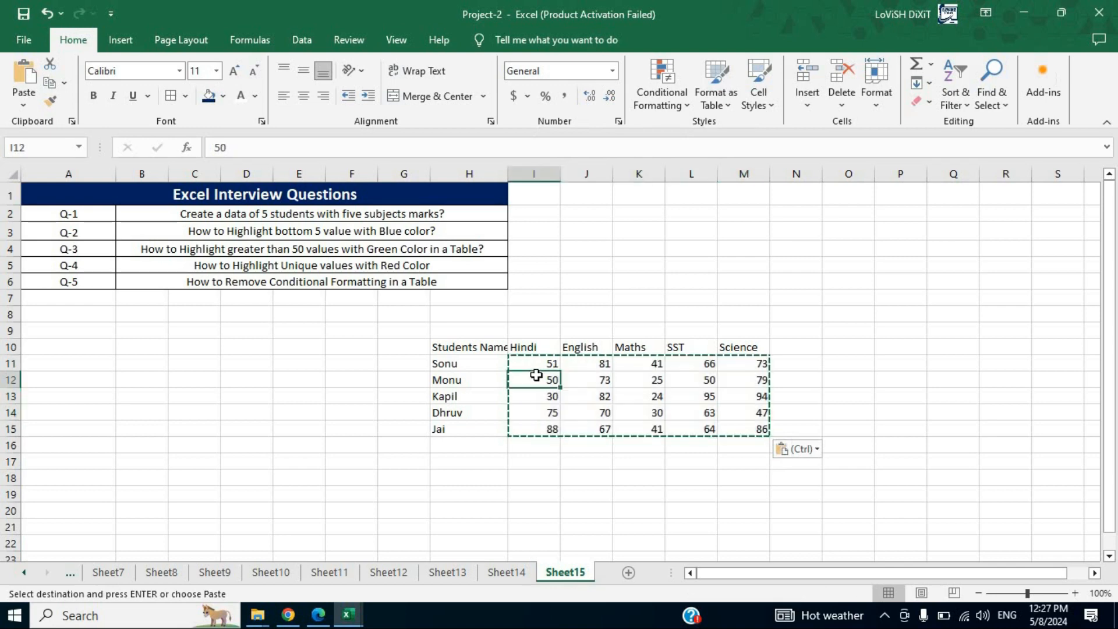
left_click(544, 379)
- Center the student table H10:M15 and format its header row H10:M10 with dark blue fill and bold text
left_click_drag(464, 346, 763, 434)
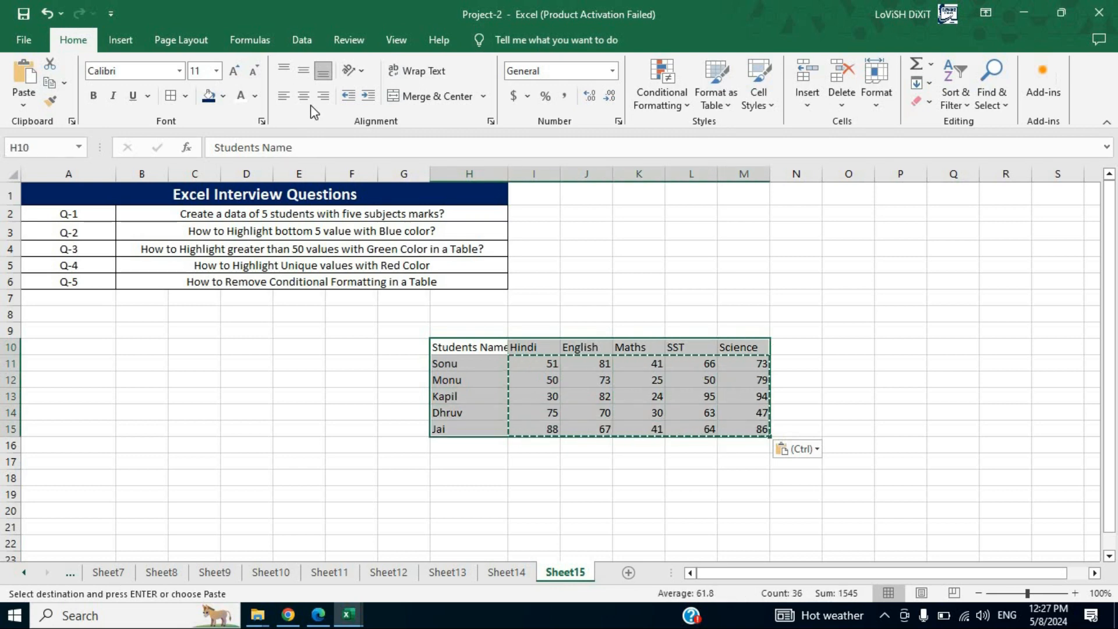
left_click(303, 95)
left_click_drag(451, 345, 741, 342)
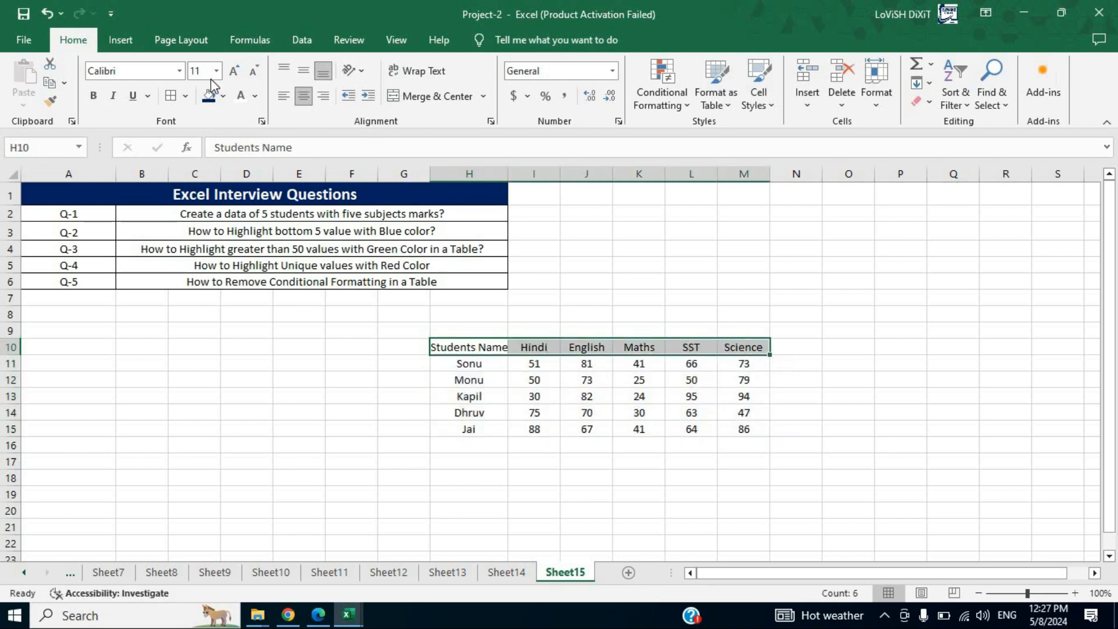
left_click(208, 96)
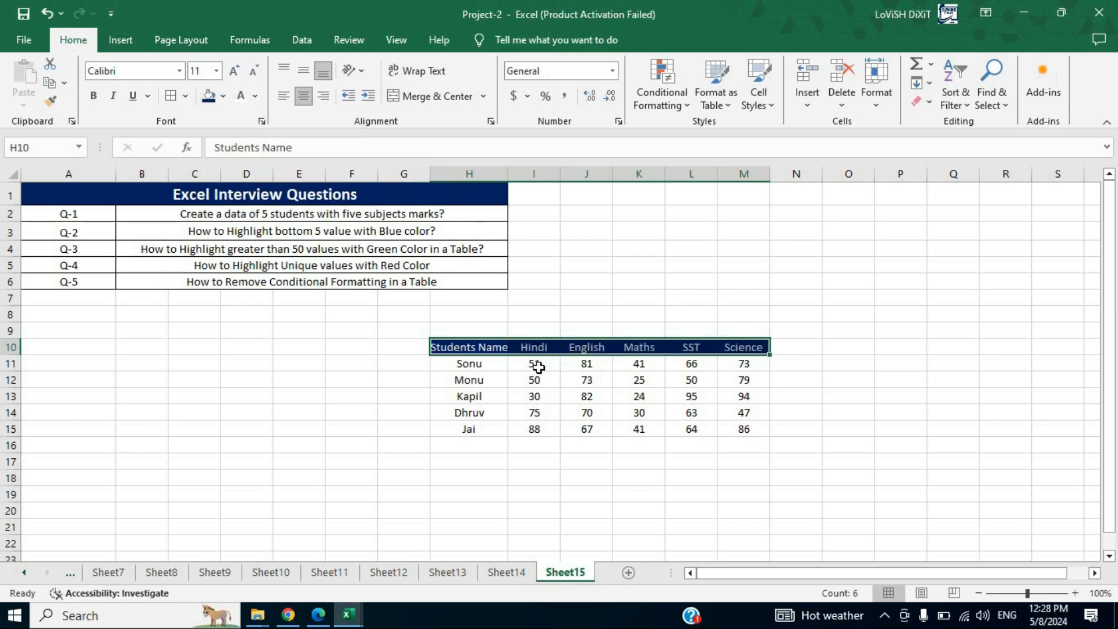
left_click(93, 96)
- Apply all borders to the whole student marks table H10:M15
left_click(461, 347)
left_click_drag(482, 364, 751, 430)
key("alt")
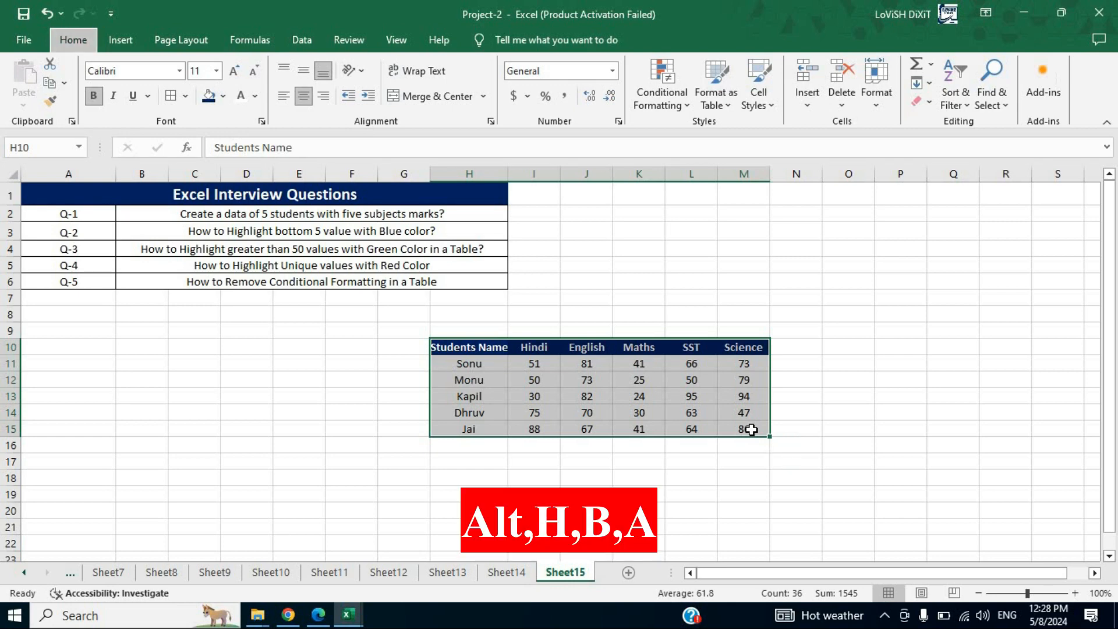
key("h")
key("b")
key("a")
left_click(583, 407)
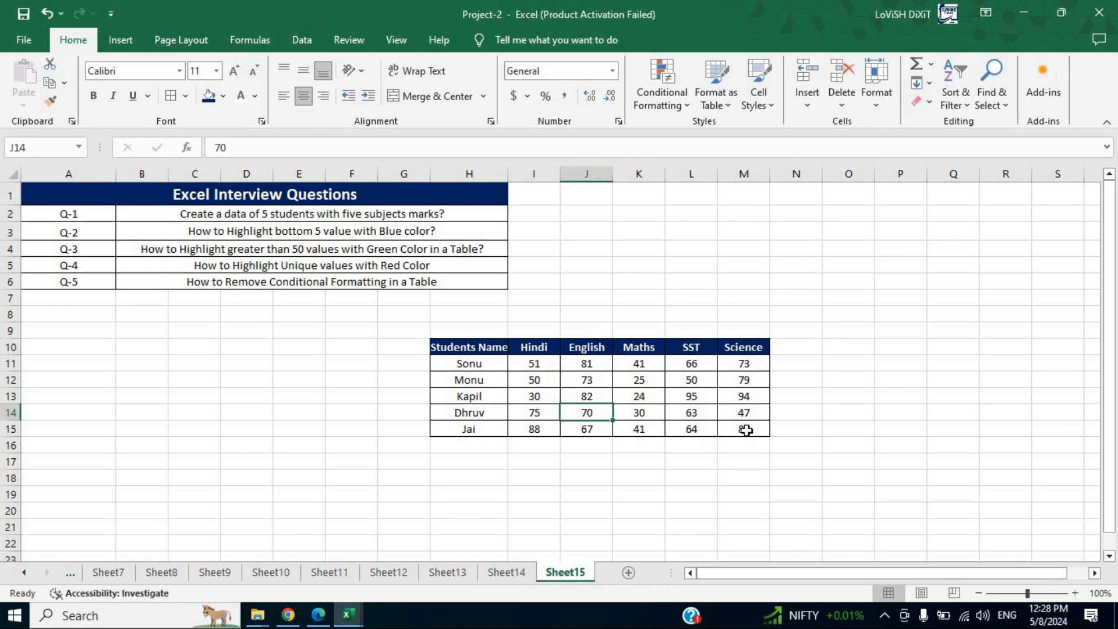
left_click(683, 410)
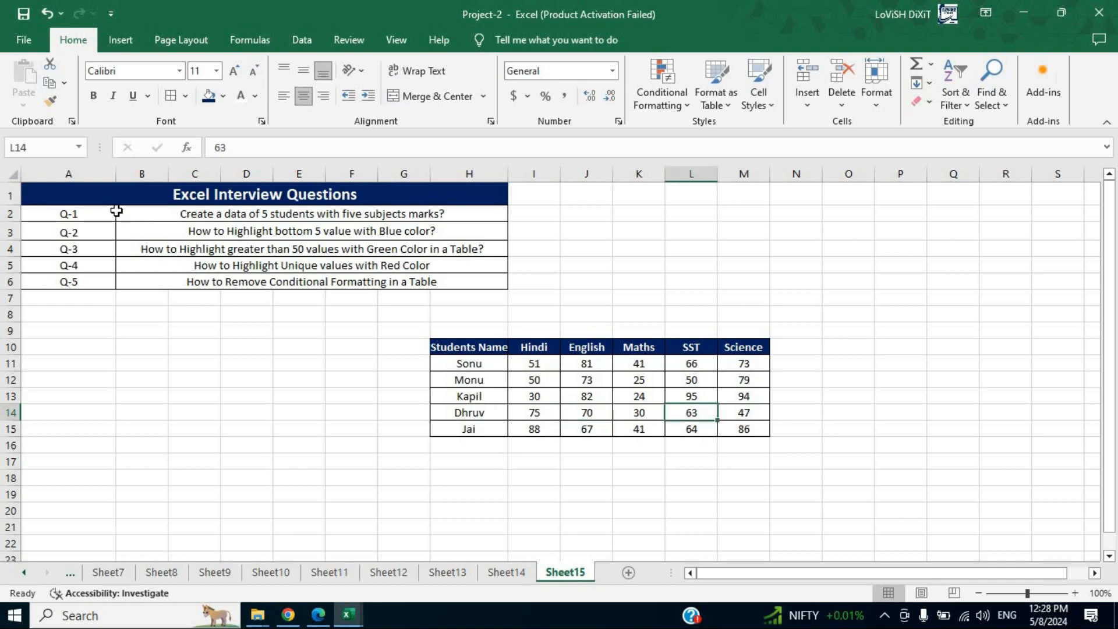
- Mark the Q-1 question cell B2 as done with a green fill
left_click(203, 211)
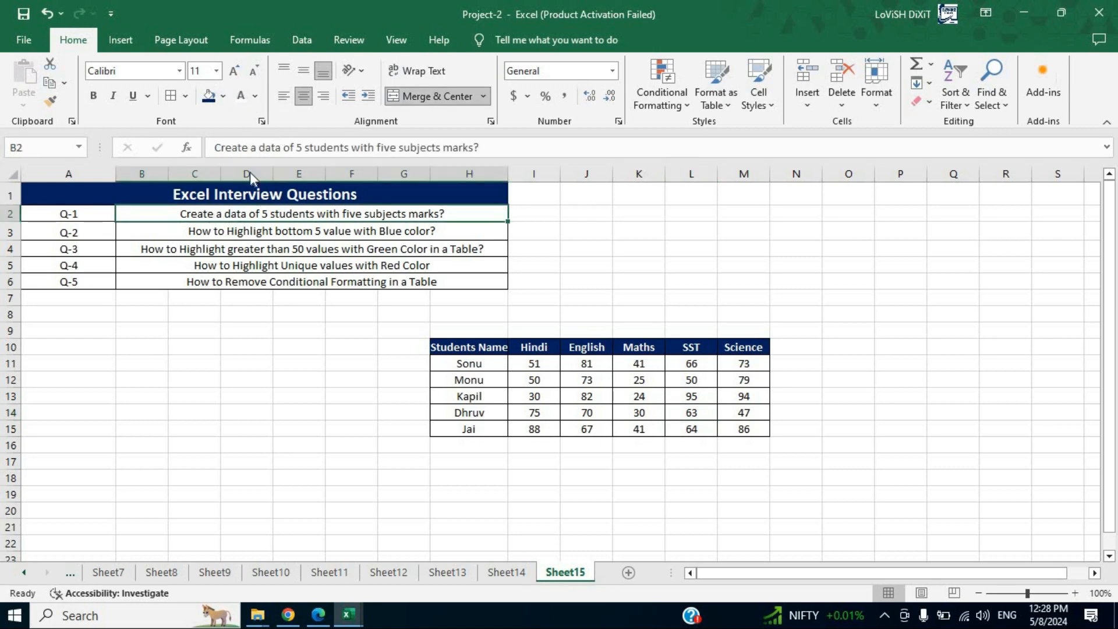
left_click(223, 96)
left_click(260, 223)
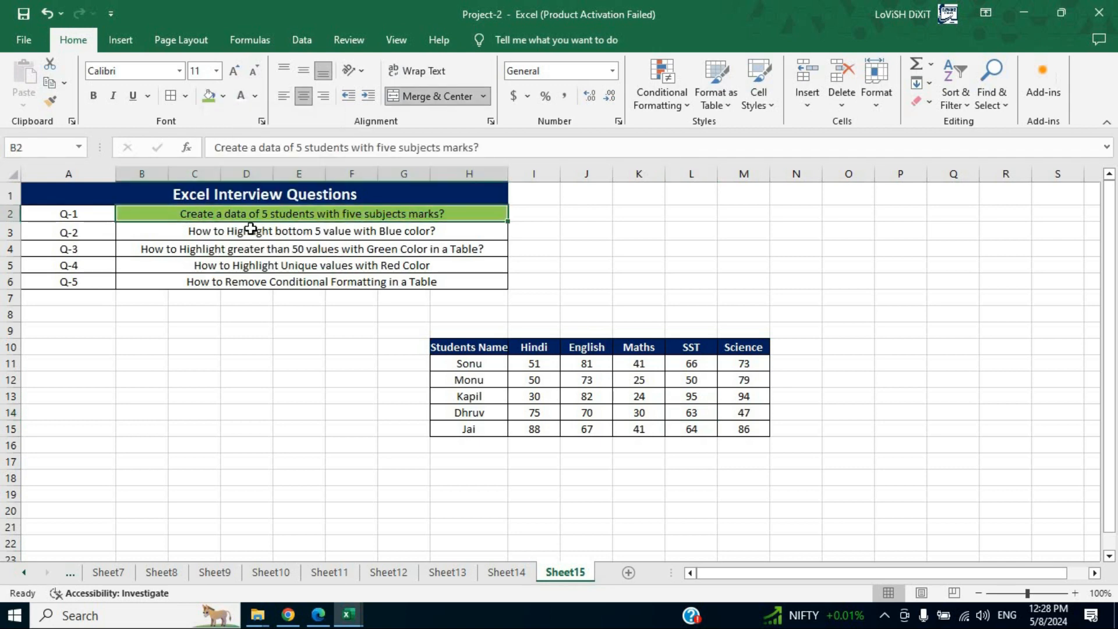
left_click(250, 229)
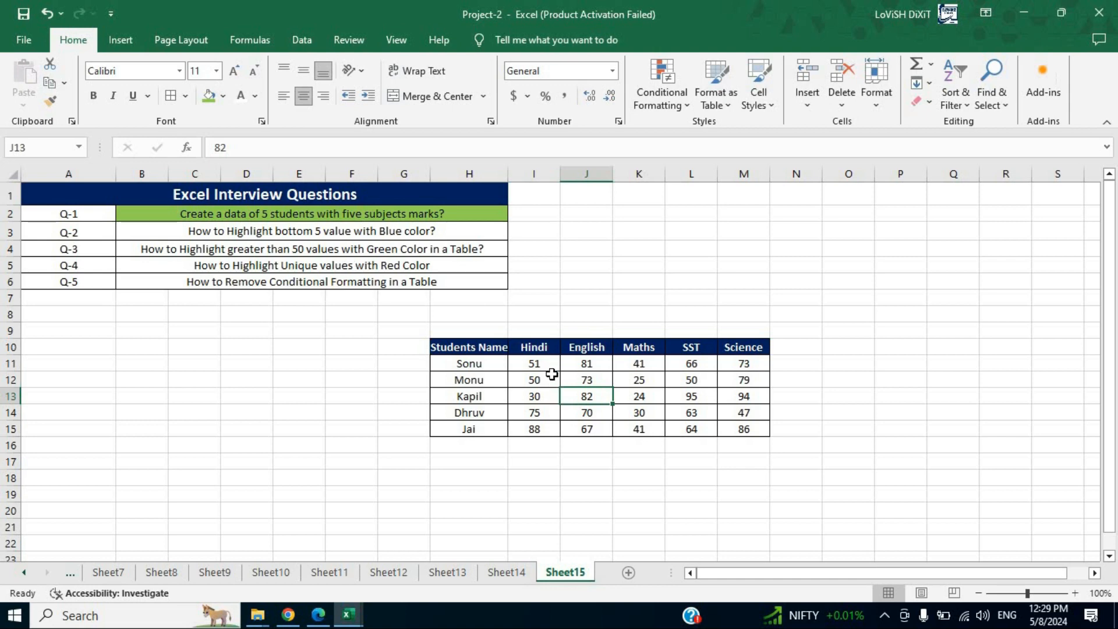
left_click(588, 366)
left_click_drag(534, 363, 748, 432)
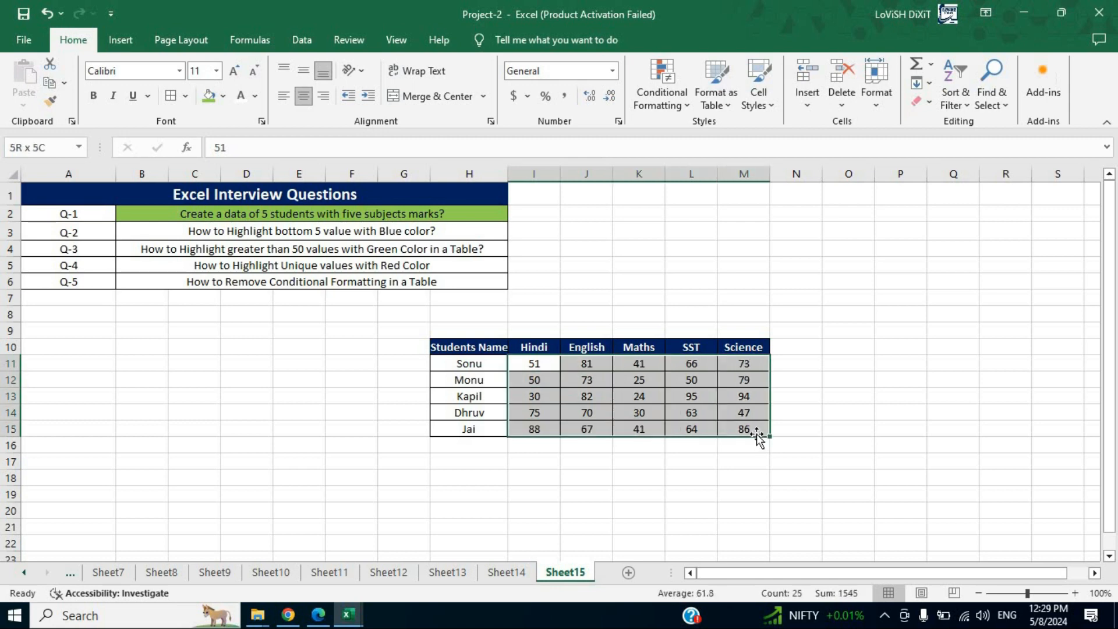
left_click(690, 99)
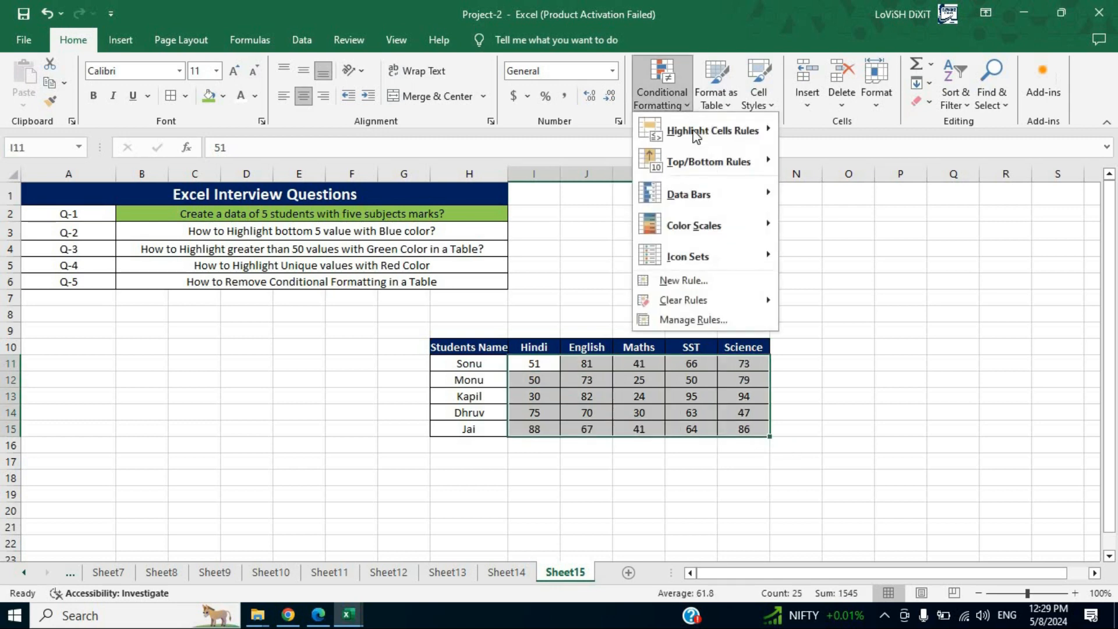
mouse_move(711, 170)
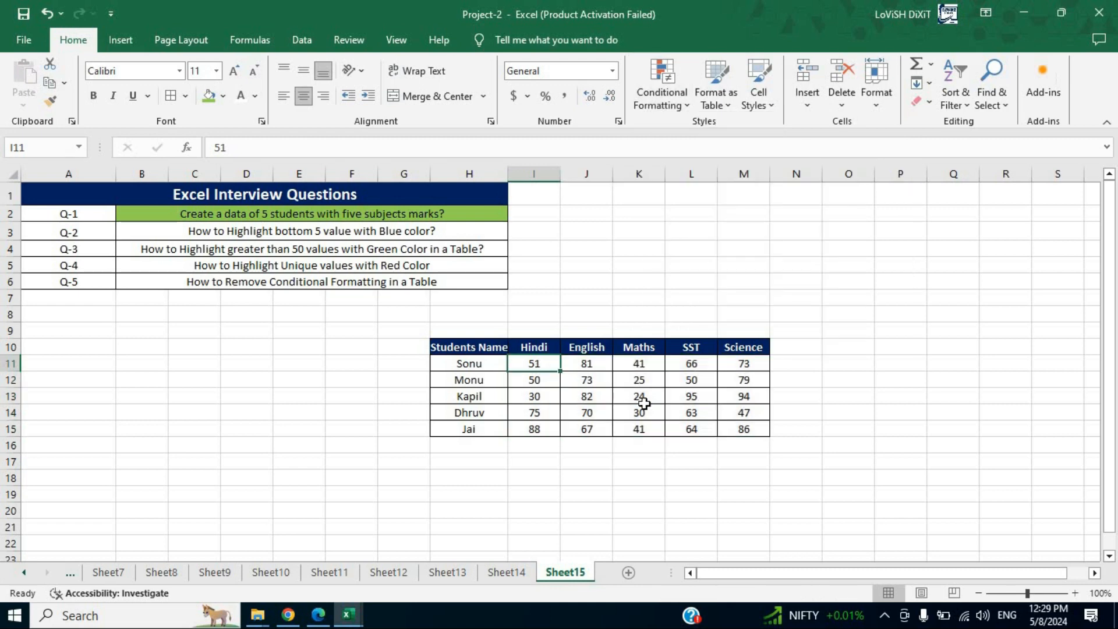
- Set up a Bottom 10 Items conditional formatting rule on the marks I11:M15 with the item count set to 5
left_click_drag(644, 403, 743, 429)
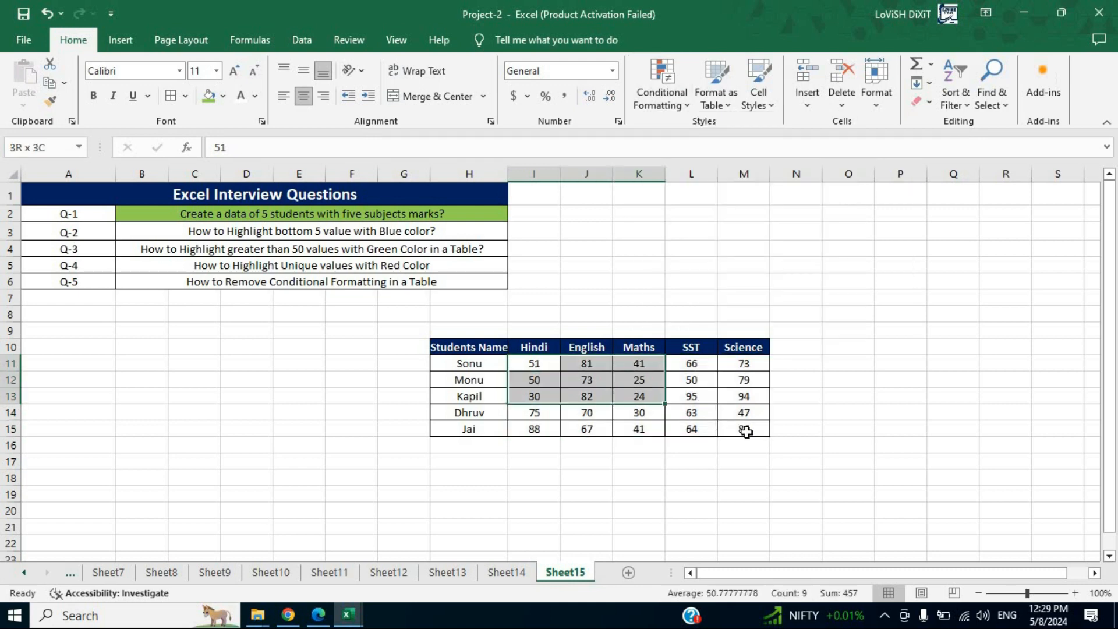
left_click(683, 108)
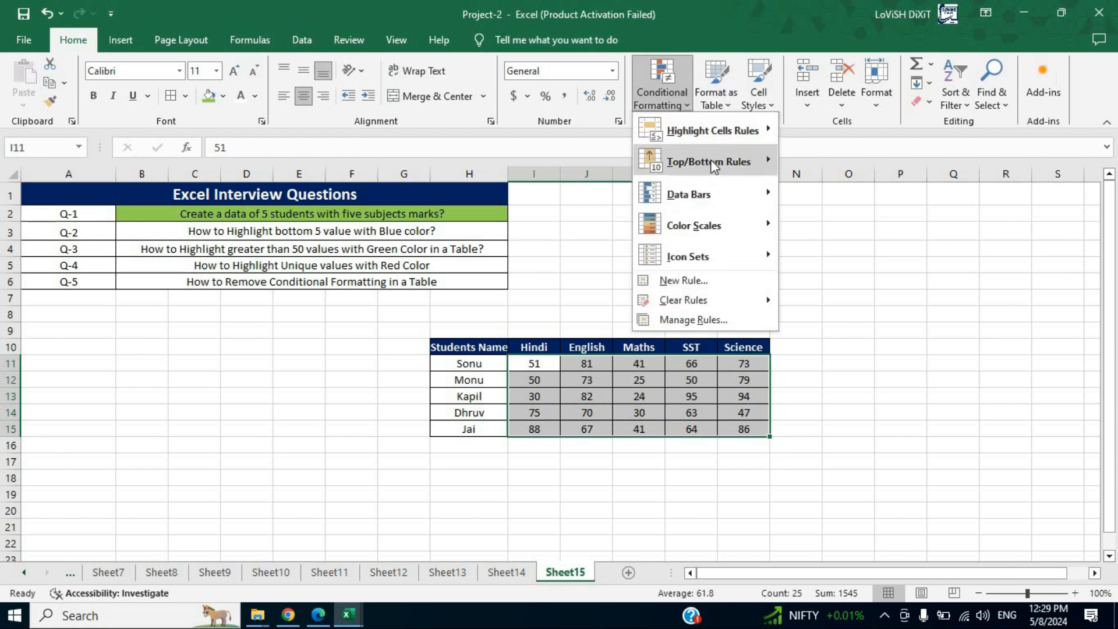
mouse_move(764, 166)
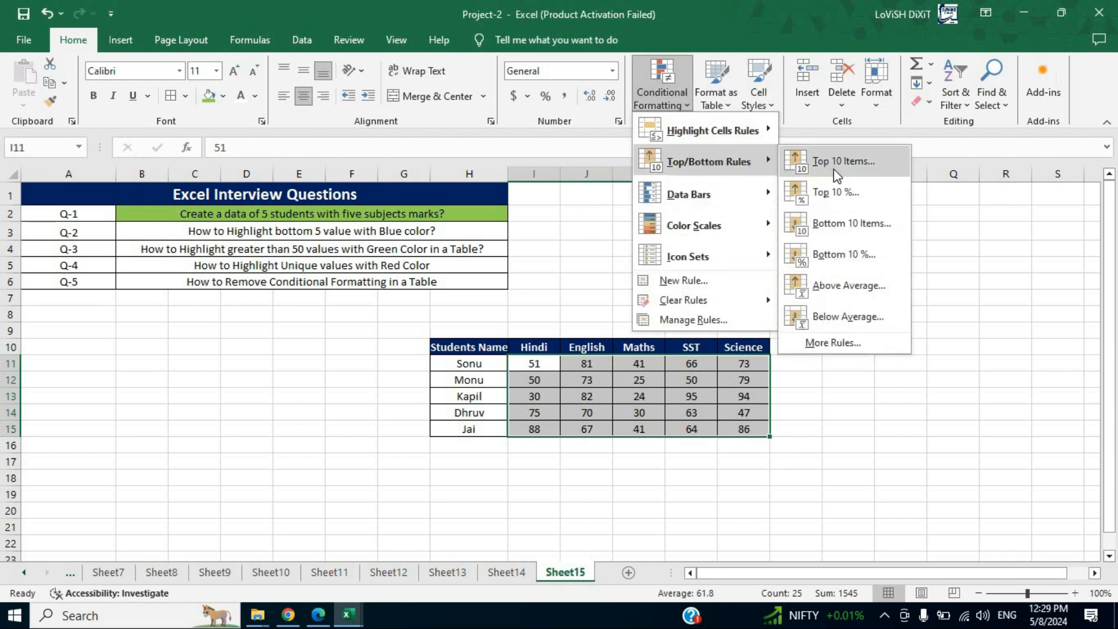
left_click(829, 225)
left_click_drag(854, 324, 899, 422)
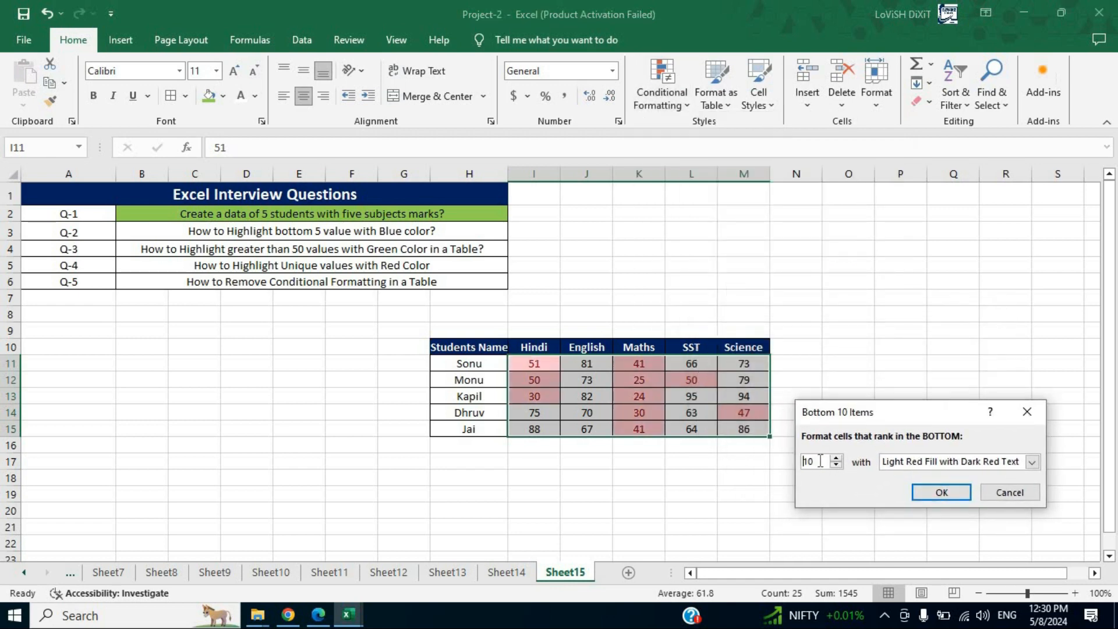
left_click_drag(819, 462, 785, 460)
type("5")
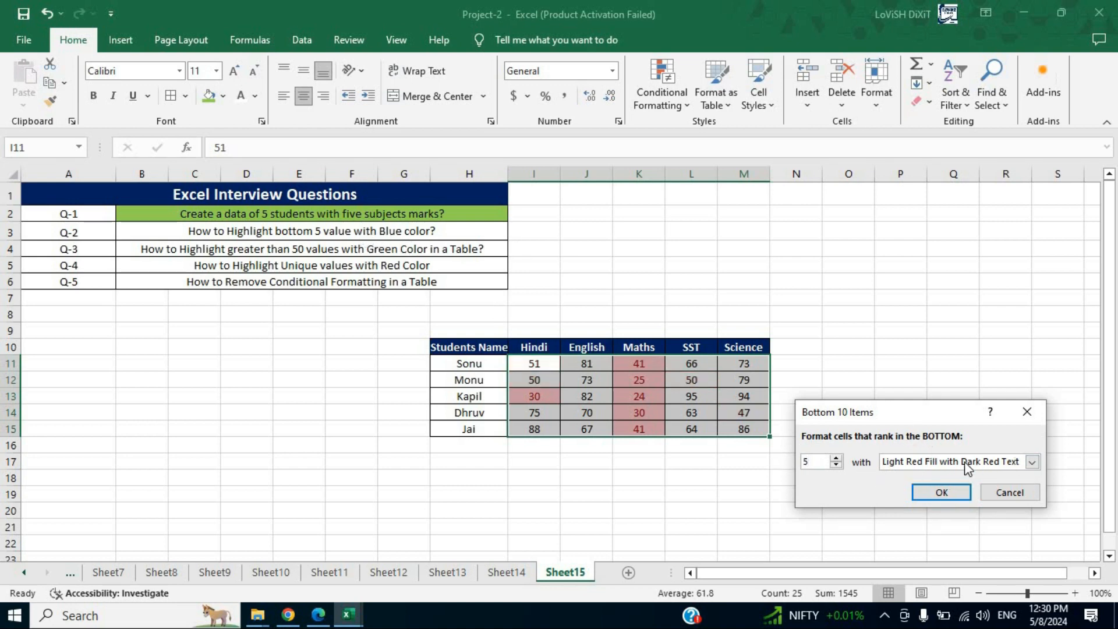
- Give the bottom 5 rule a custom format with dark blue fill and apply it to the marks
left_click(1033, 462)
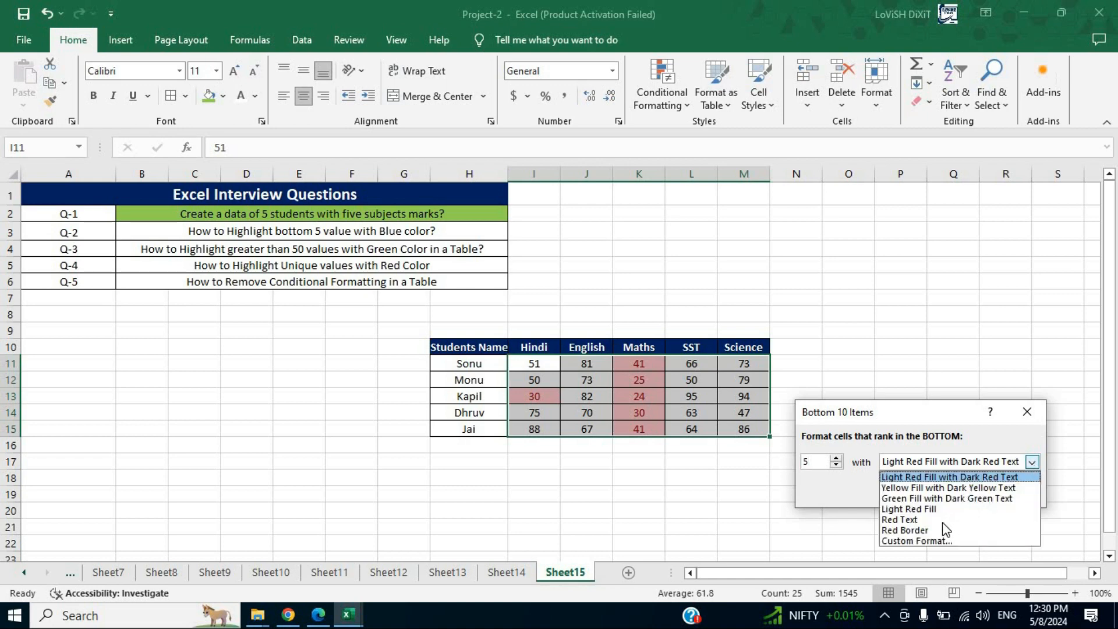
left_click(930, 541)
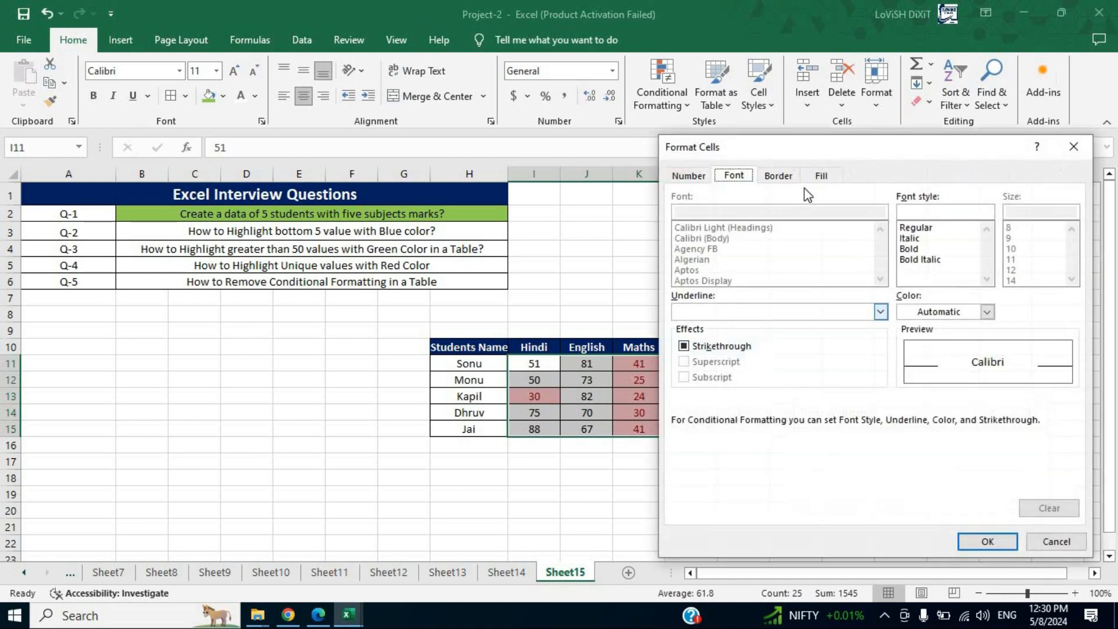
left_click(821, 177)
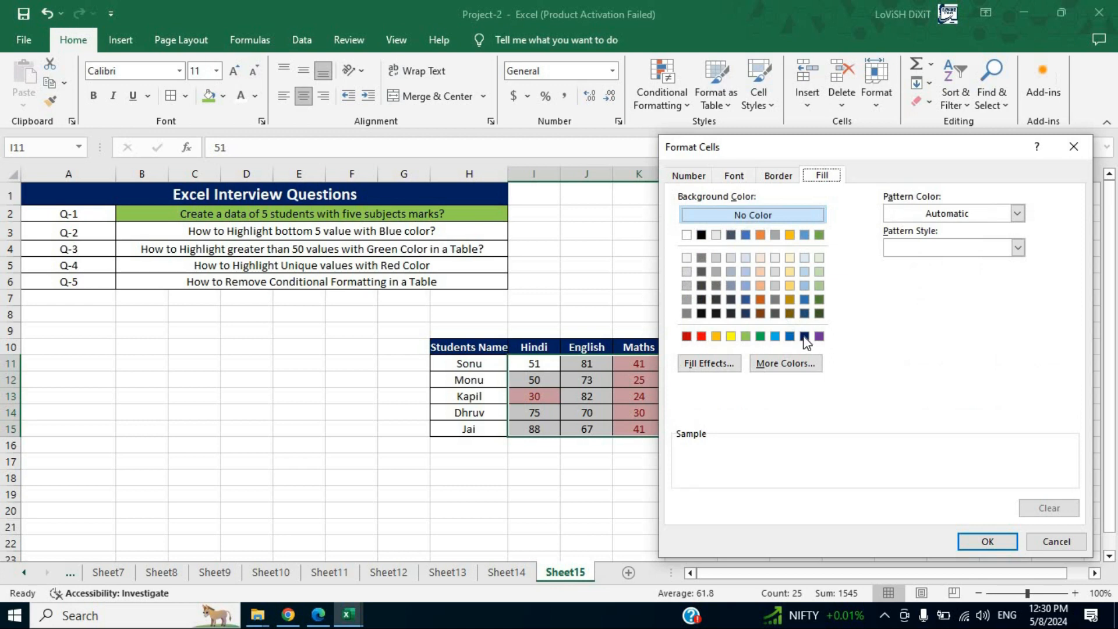
left_click(805, 336)
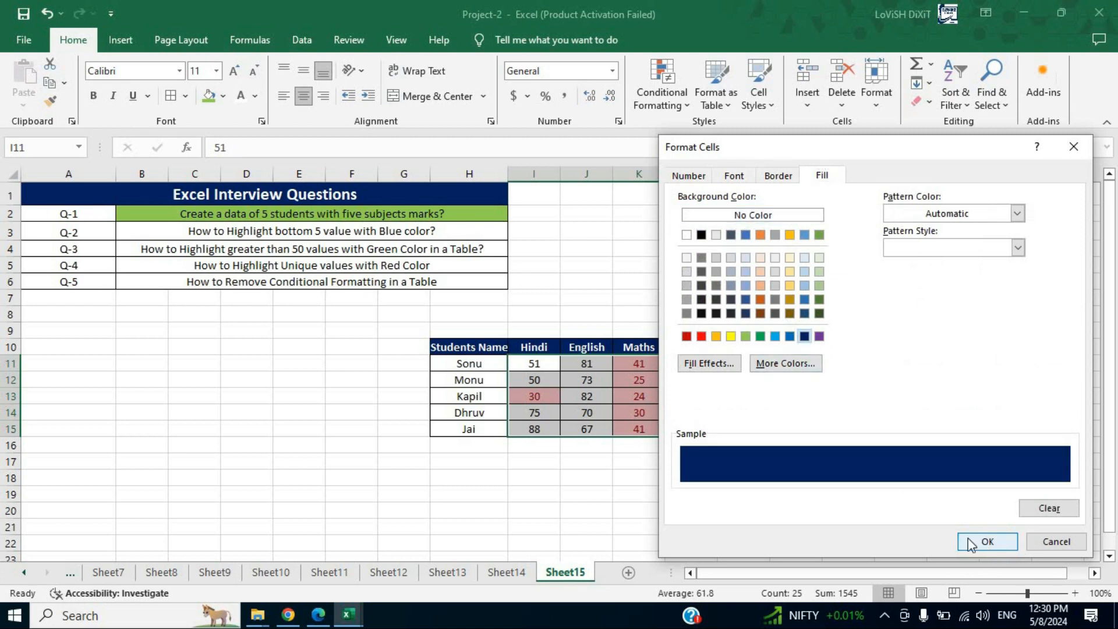
left_click(974, 541)
left_click(940, 490)
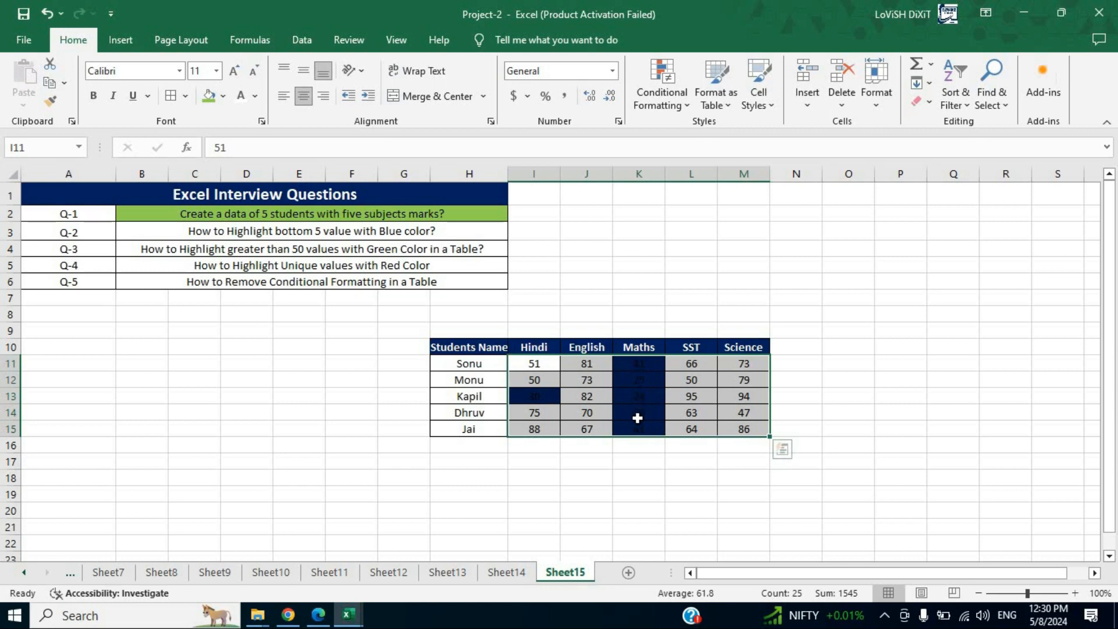
- Inspect the blue-highlighted marks in the Maths column and in Hindi cell I13
left_click(653, 375)
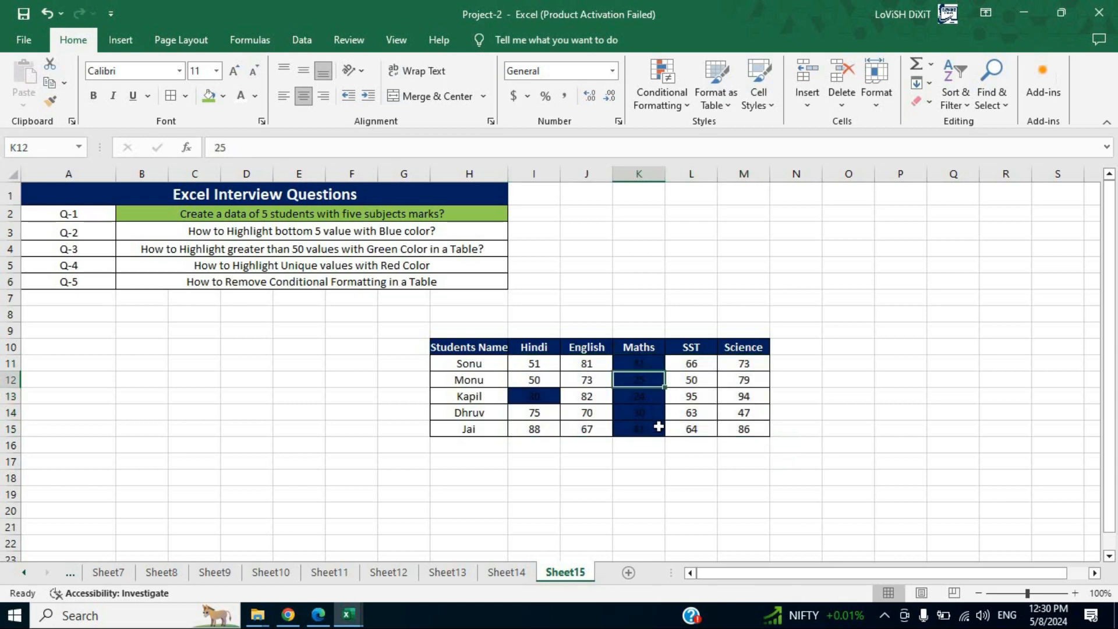
key("Down")
key("Down")
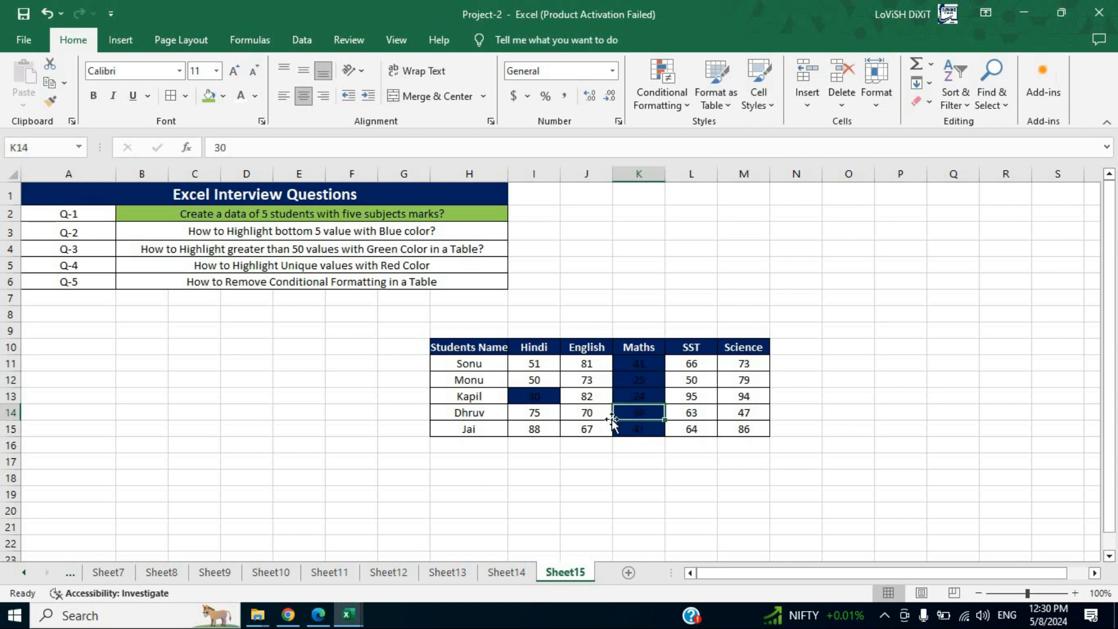
key("Down")
left_click(544, 397)
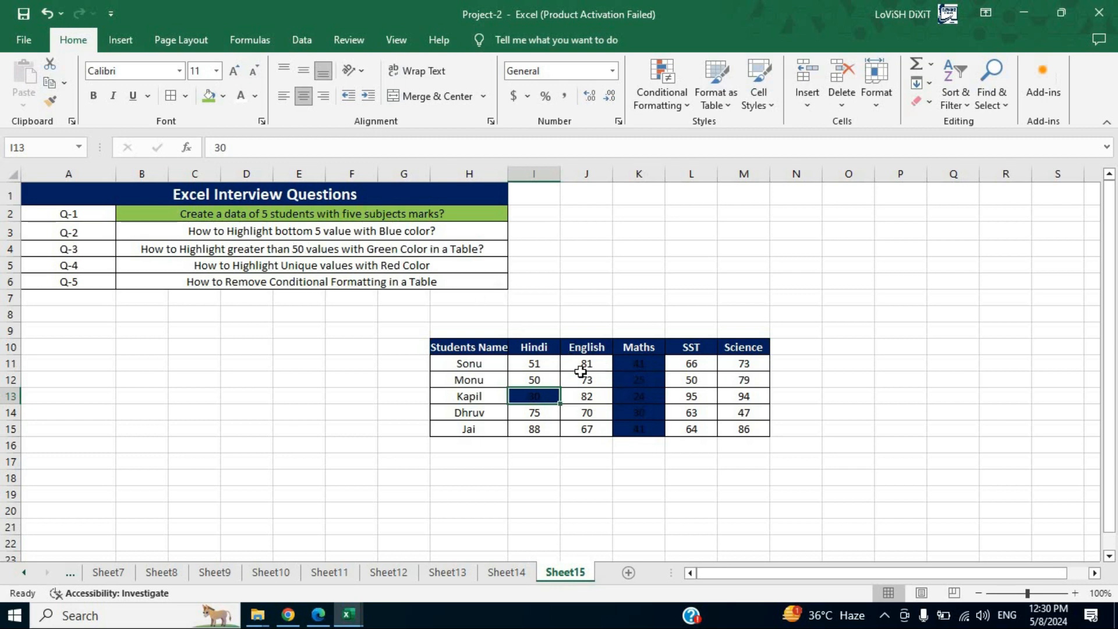
left_click(648, 383)
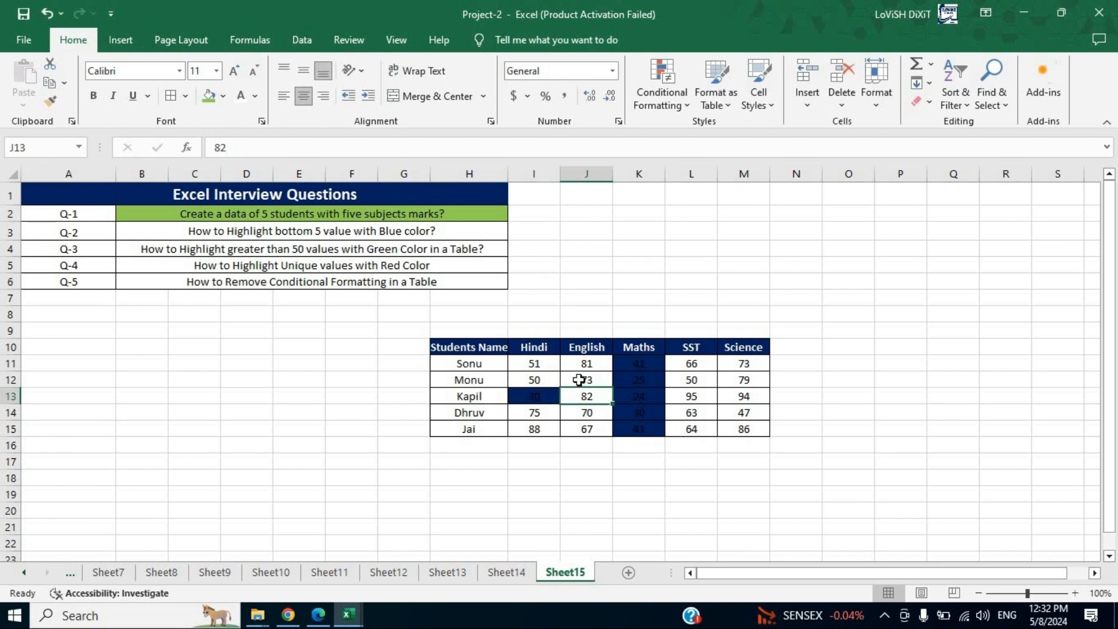
- Set up a Greater Than highlight rule on the marks I11:M15 with the threshold set to 50
mouse_move(535, 363)
left_mouse_down()
mouse_move(706, 434)
mouse_move(742, 430)
left_mouse_up()
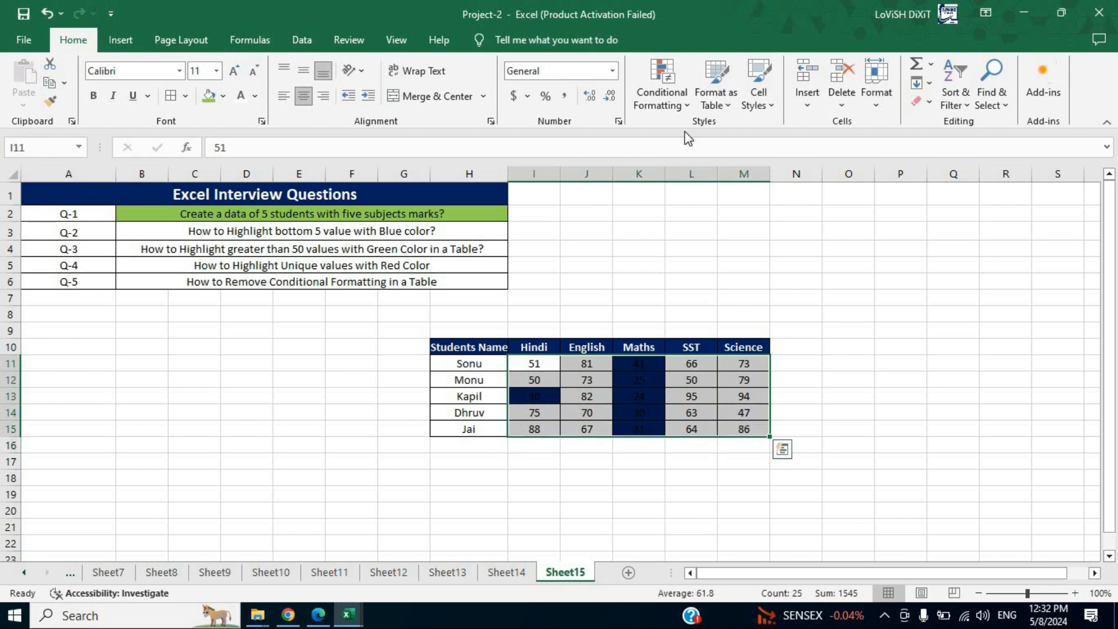
left_click(678, 104)
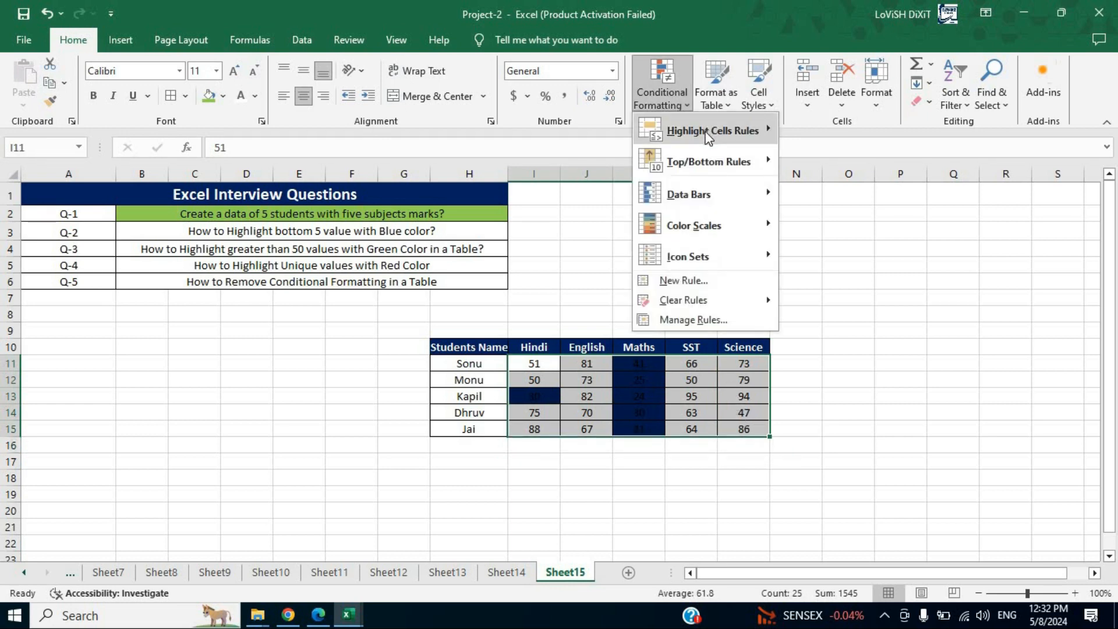
mouse_move(765, 131)
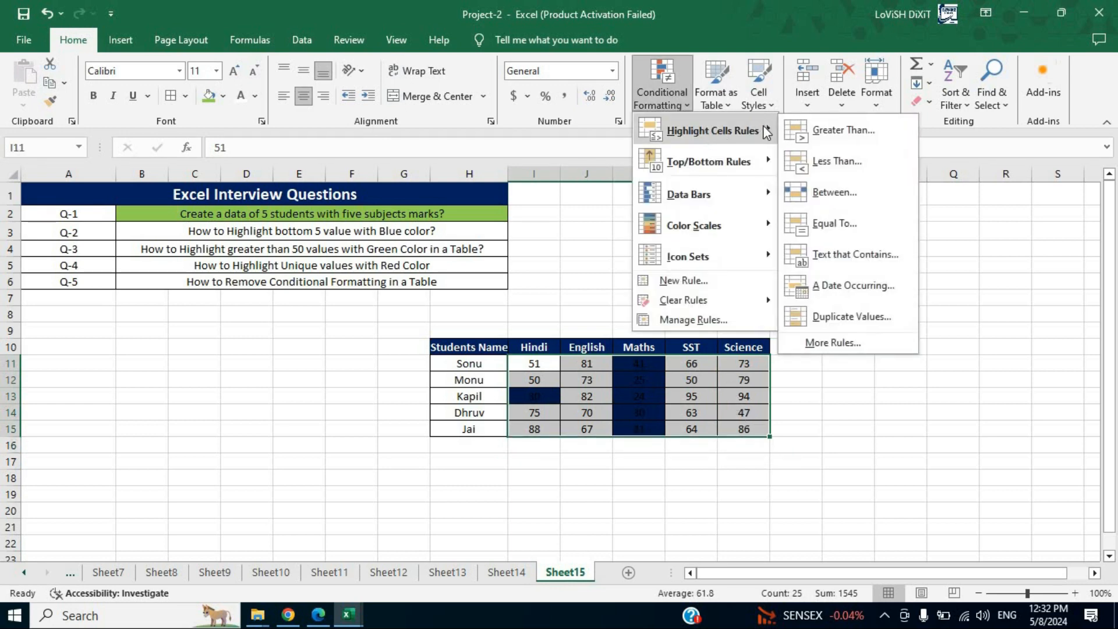
left_click(844, 130)
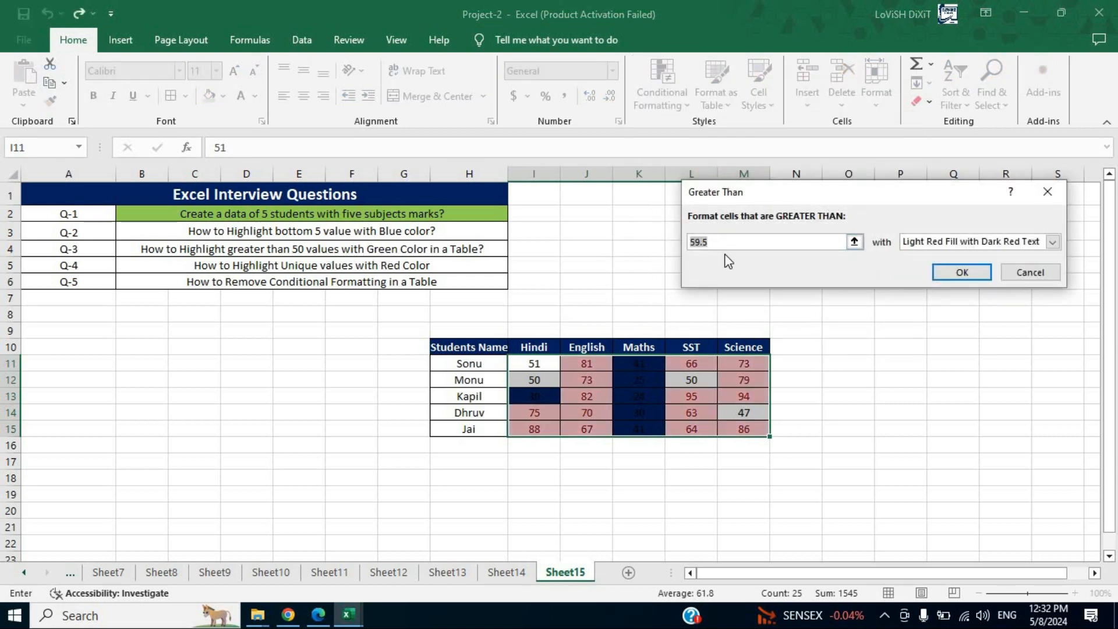
type("50")
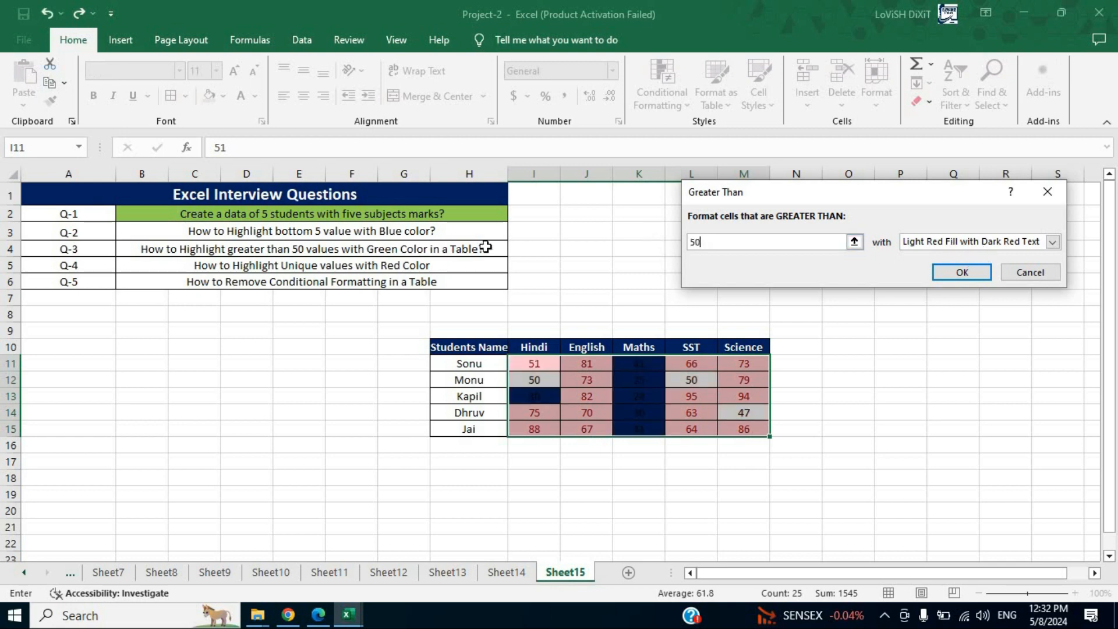
- Give the Greater Than rule a custom light green fill, apply it and check the marks in row 12
left_click(1053, 243)
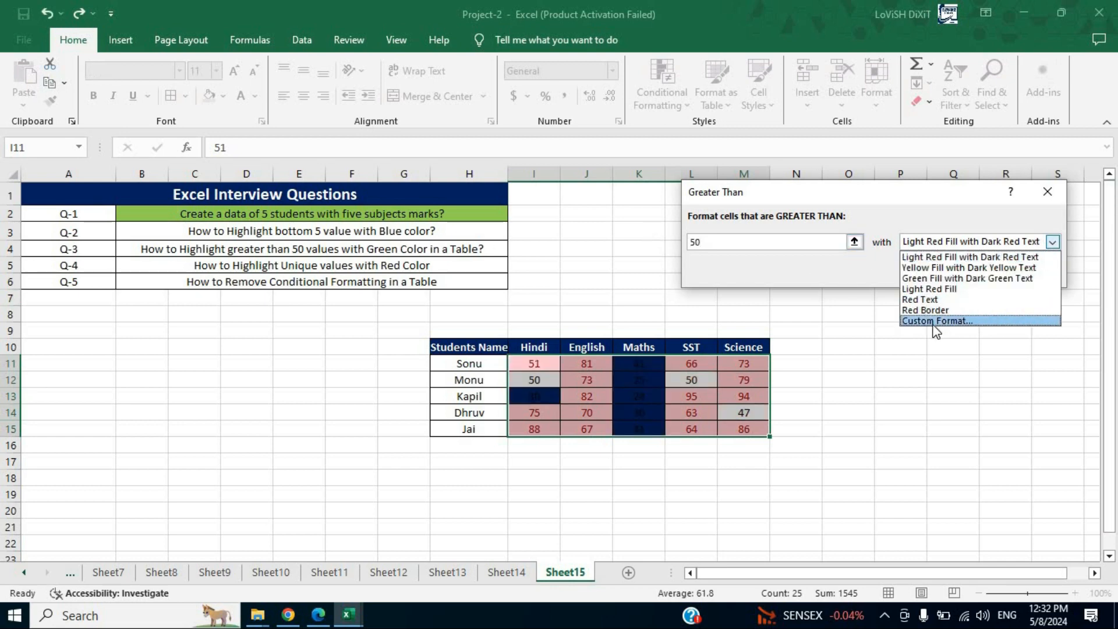
left_click(949, 322)
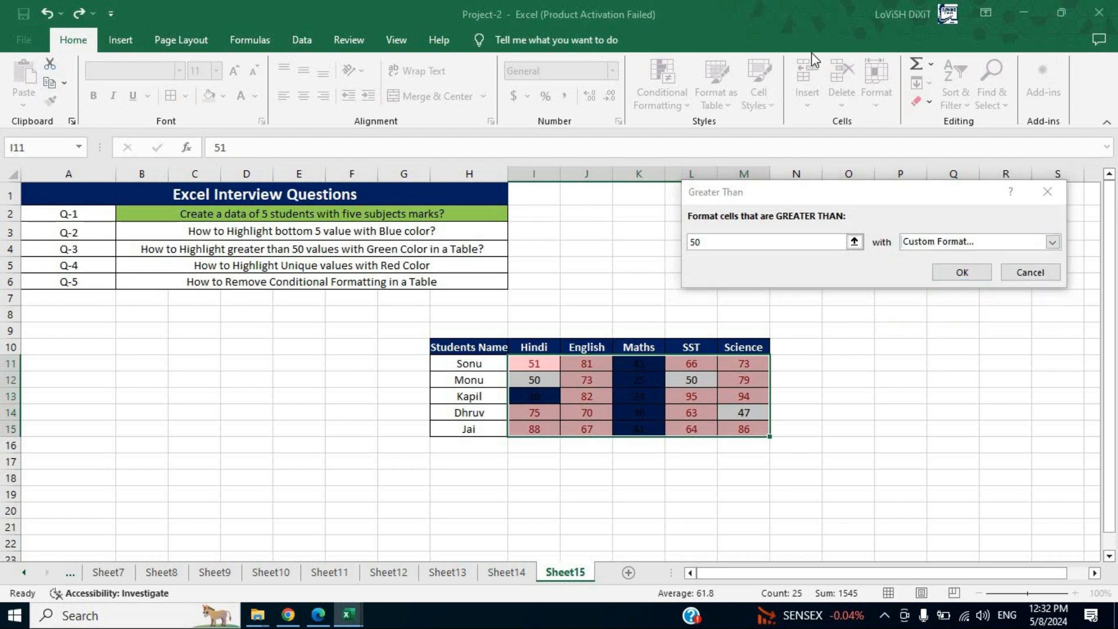
left_click(821, 42)
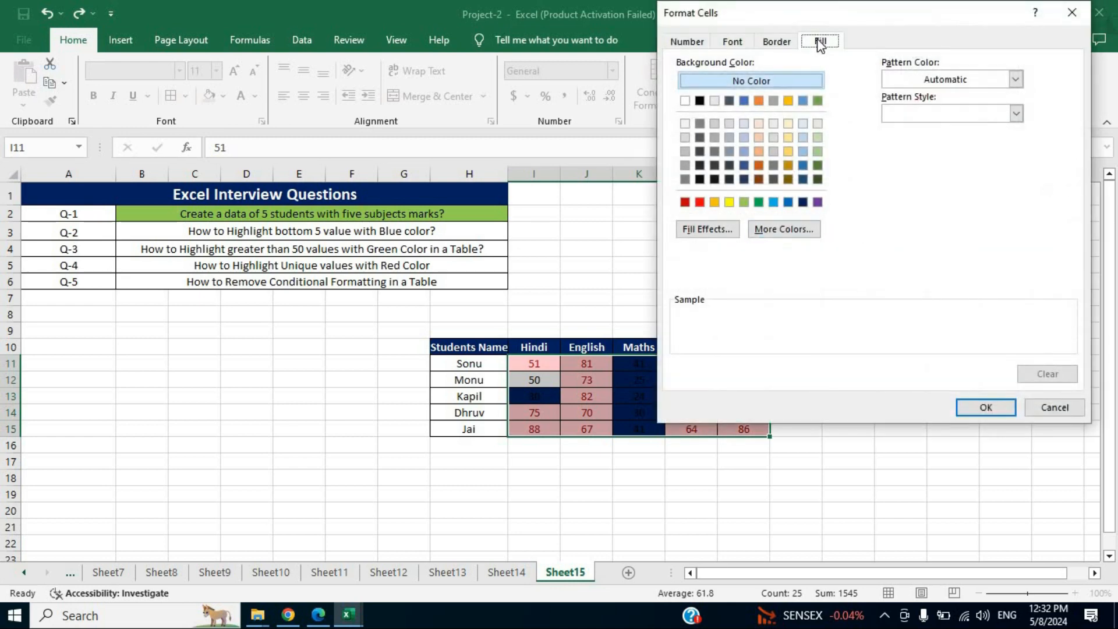
left_click(744, 203)
left_click(973, 411)
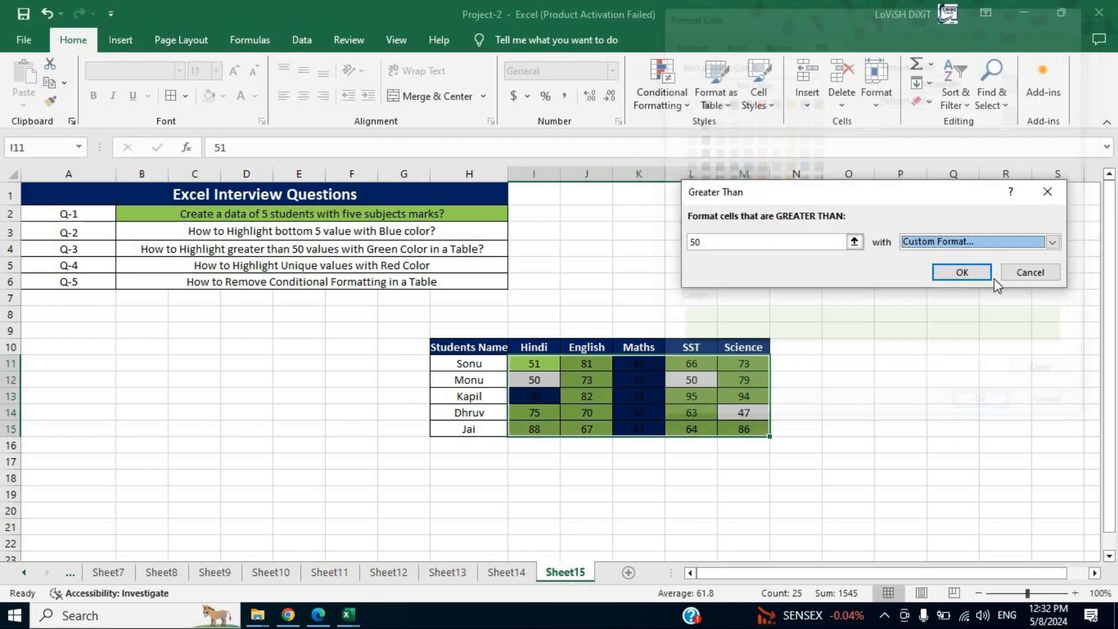
left_click(965, 273)
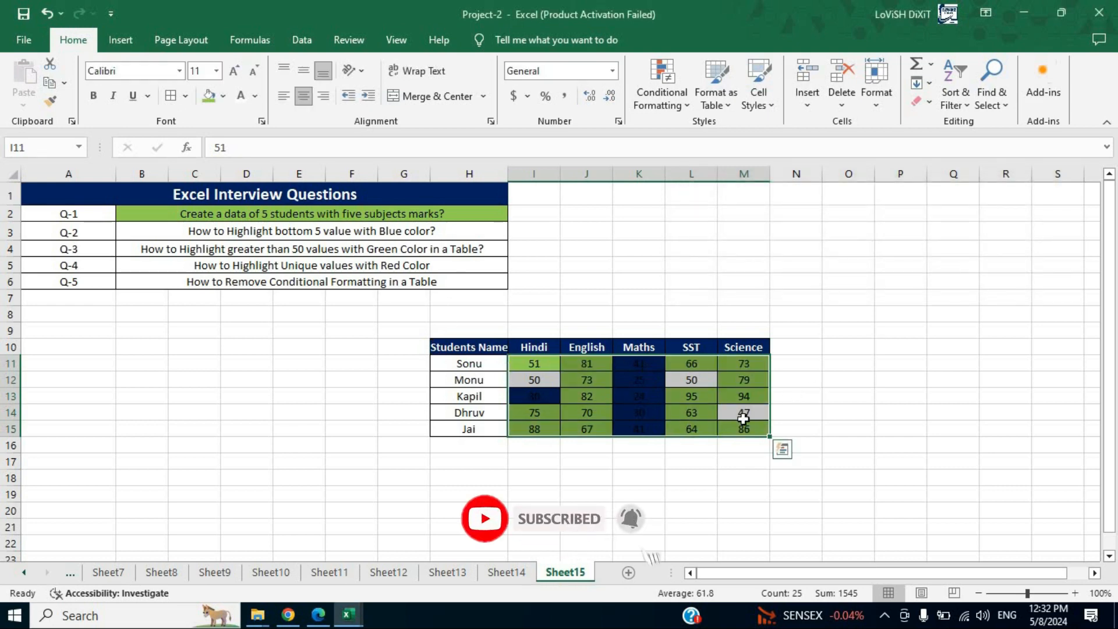
left_click(536, 380)
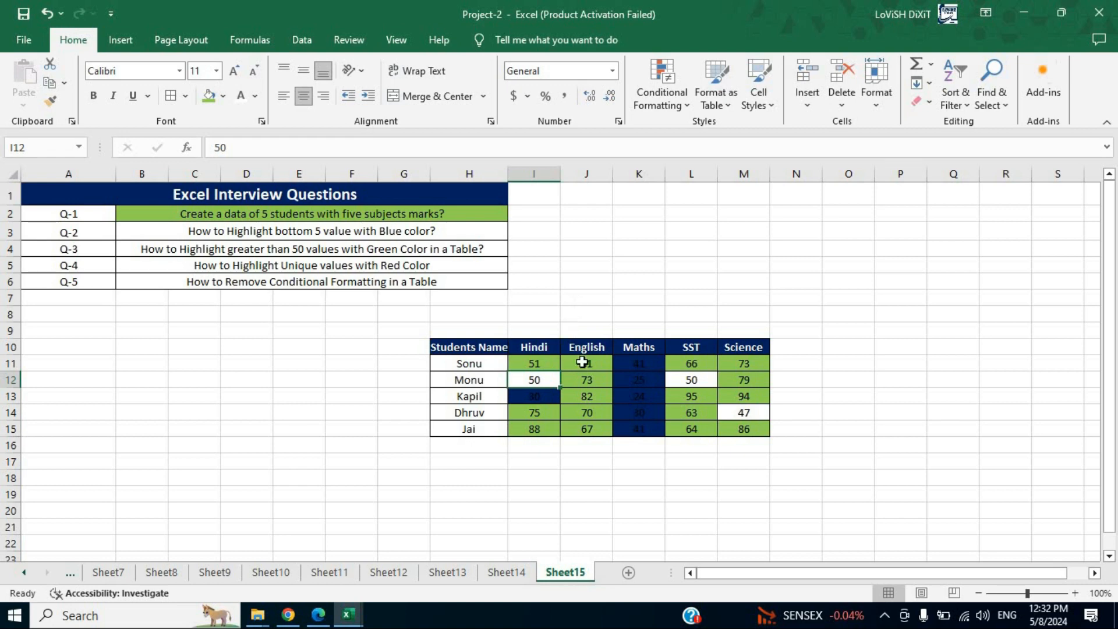
left_click(591, 380)
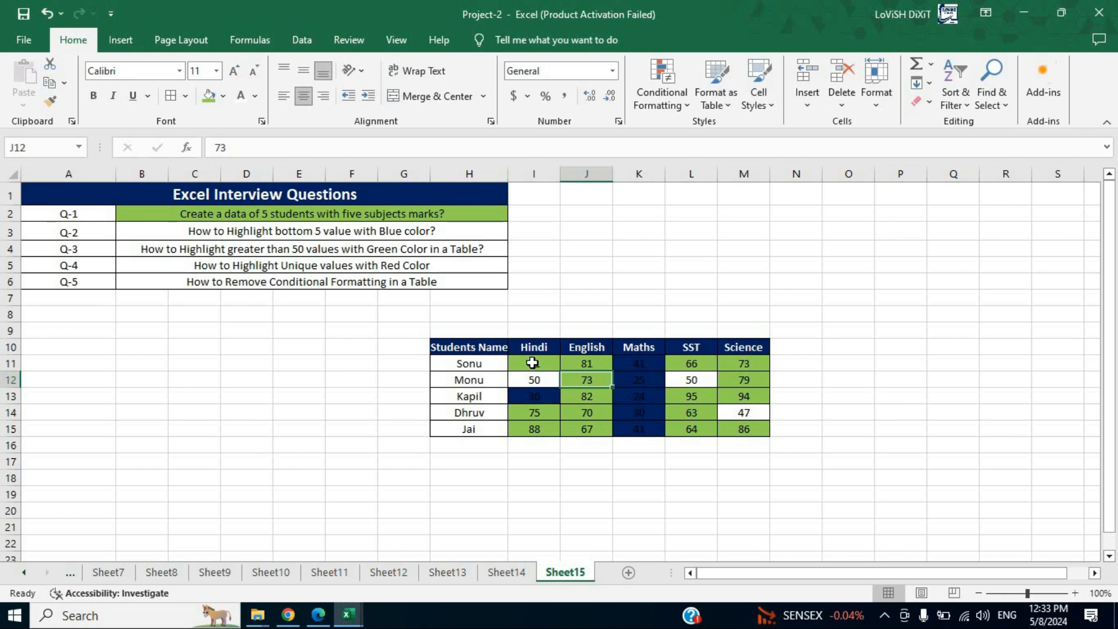
- Set up a Duplicate Values rule on the marks I11:M15 and switch it to Unique values
left_click_drag(532, 362, 751, 430)
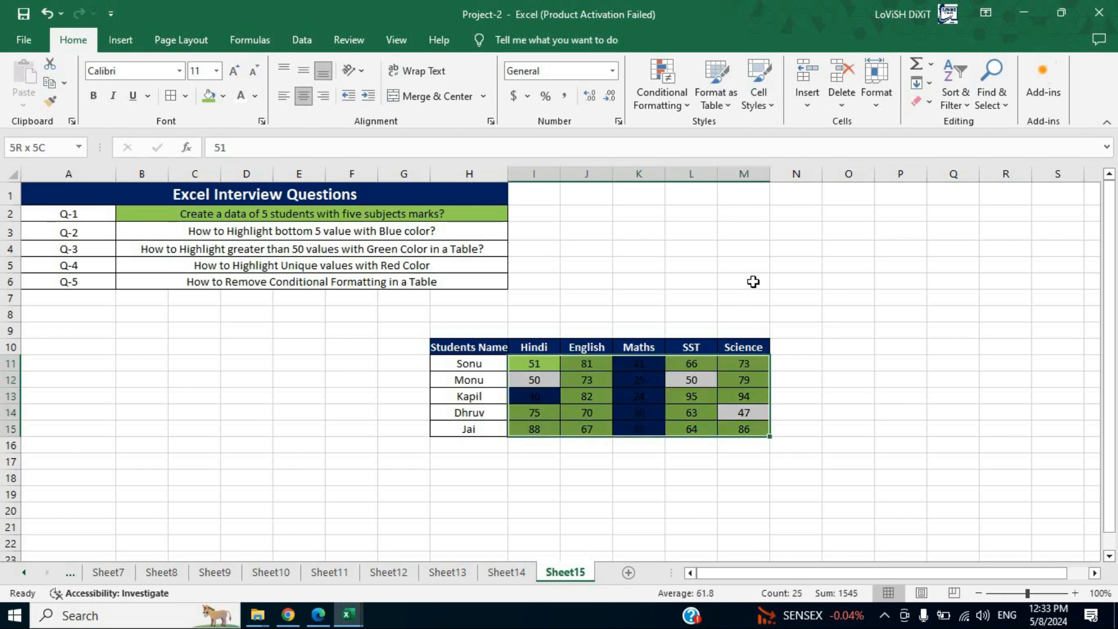
left_click(684, 104)
mouse_move(747, 129)
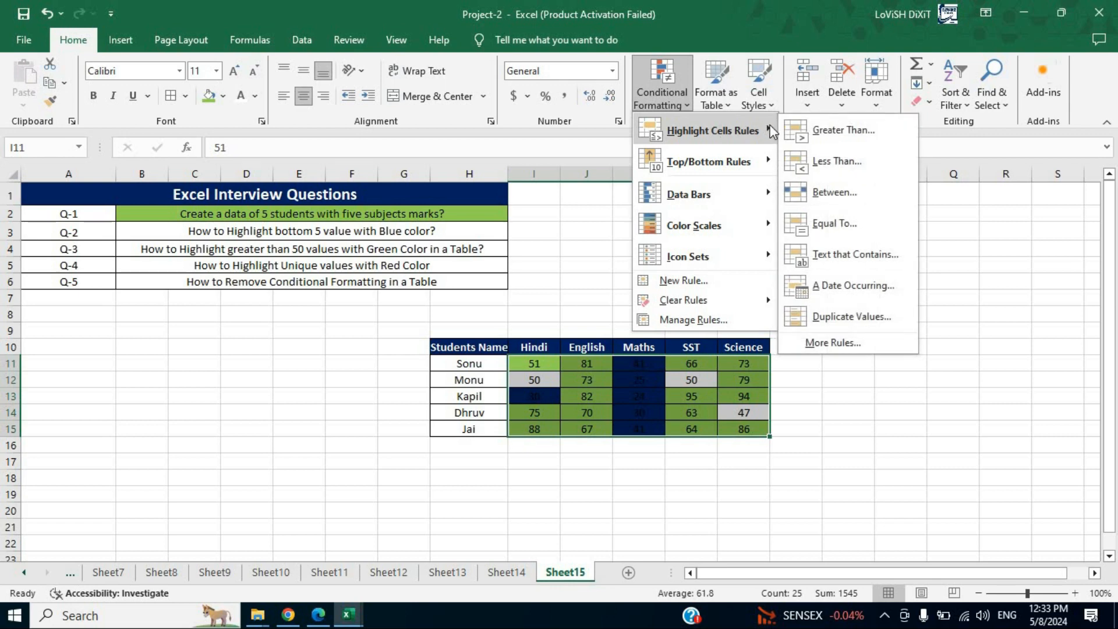
left_click(837, 317)
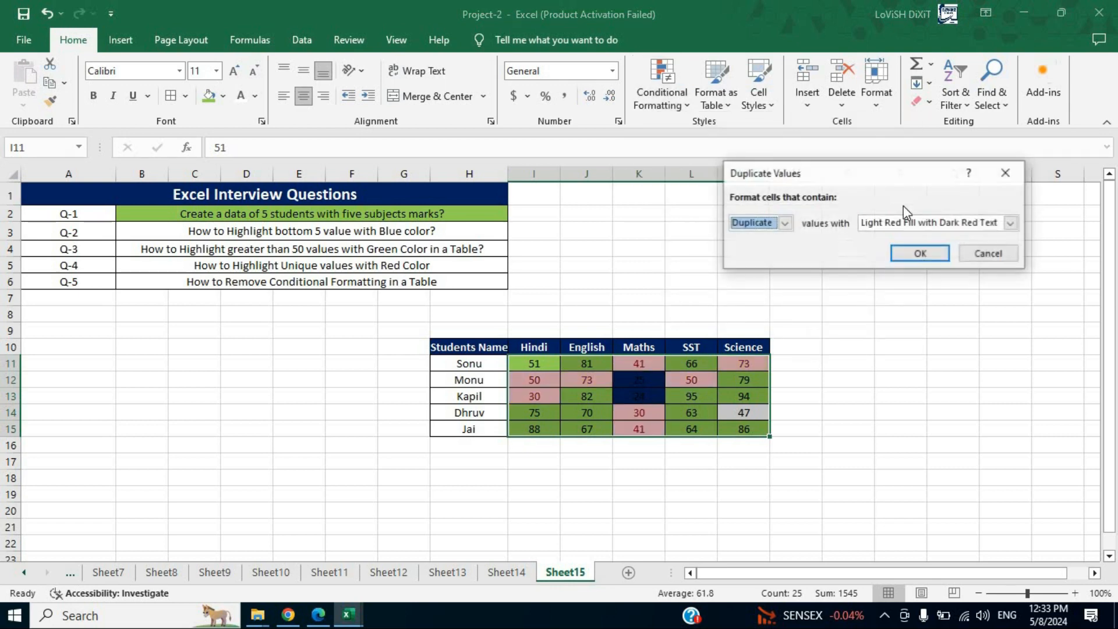
left_click(785, 224)
left_click(761, 250)
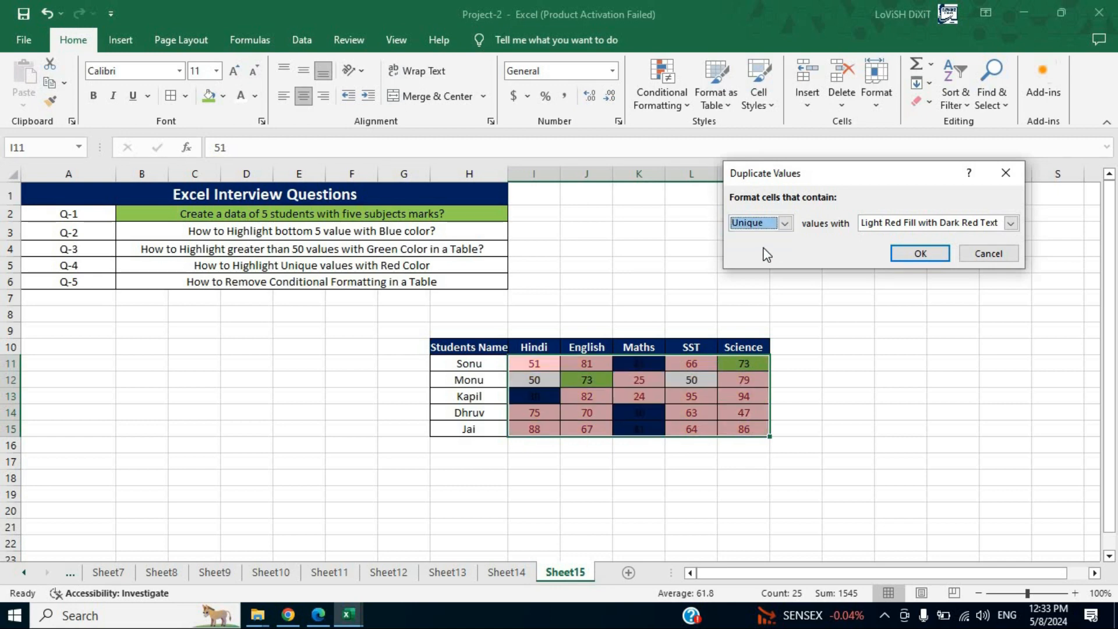
- Give the unique values rule a custom format with red fill and apply it to the marks
left_click(1011, 222)
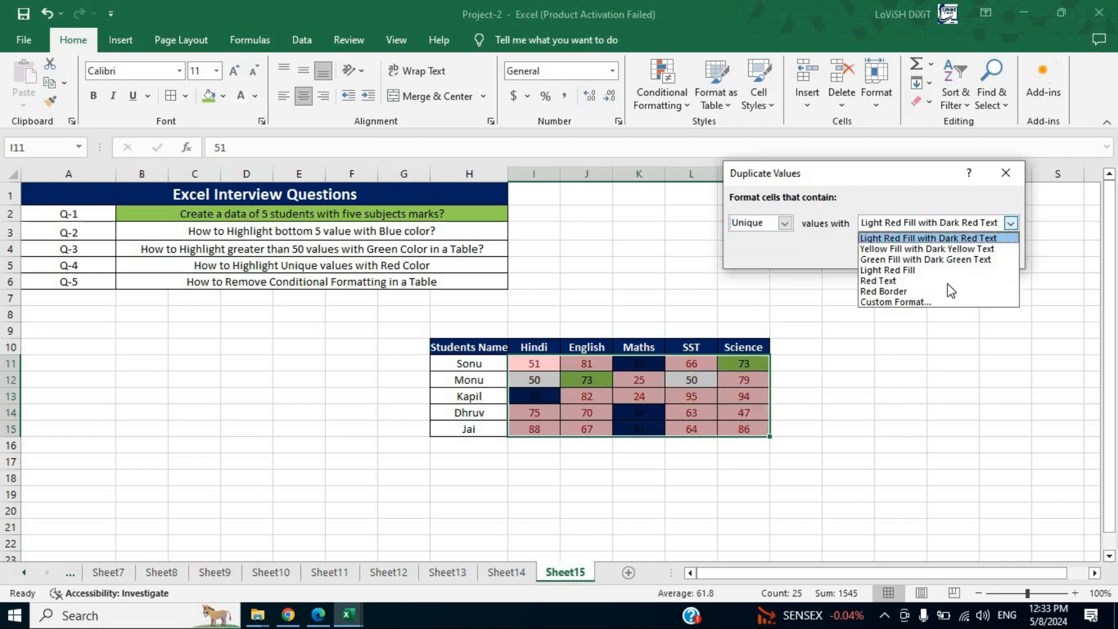
left_click(920, 301)
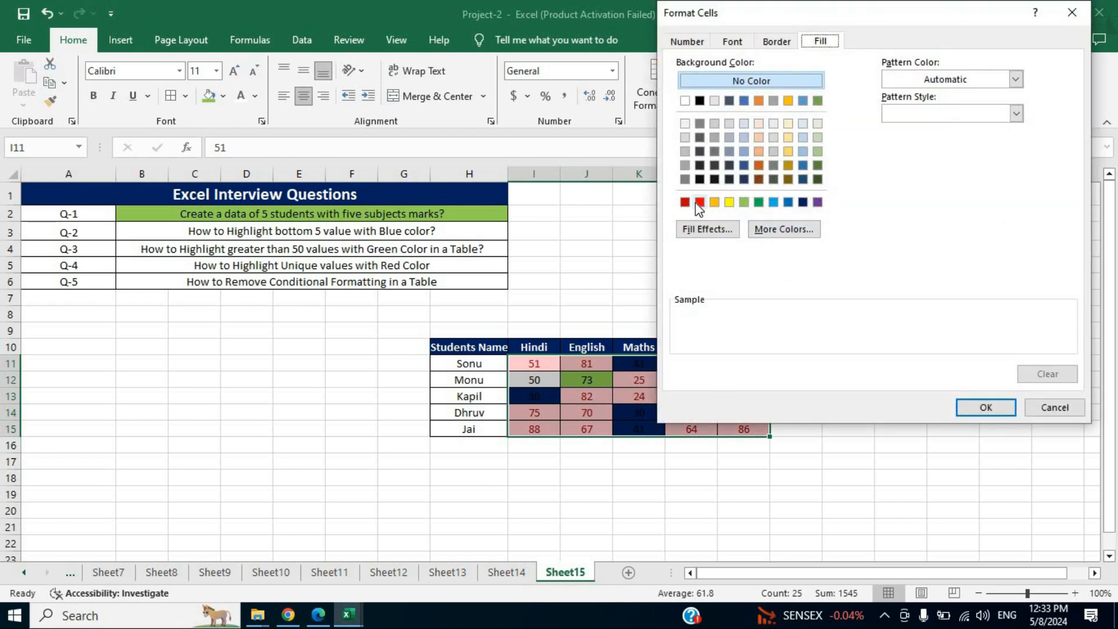
left_click(697, 203)
left_click(986, 407)
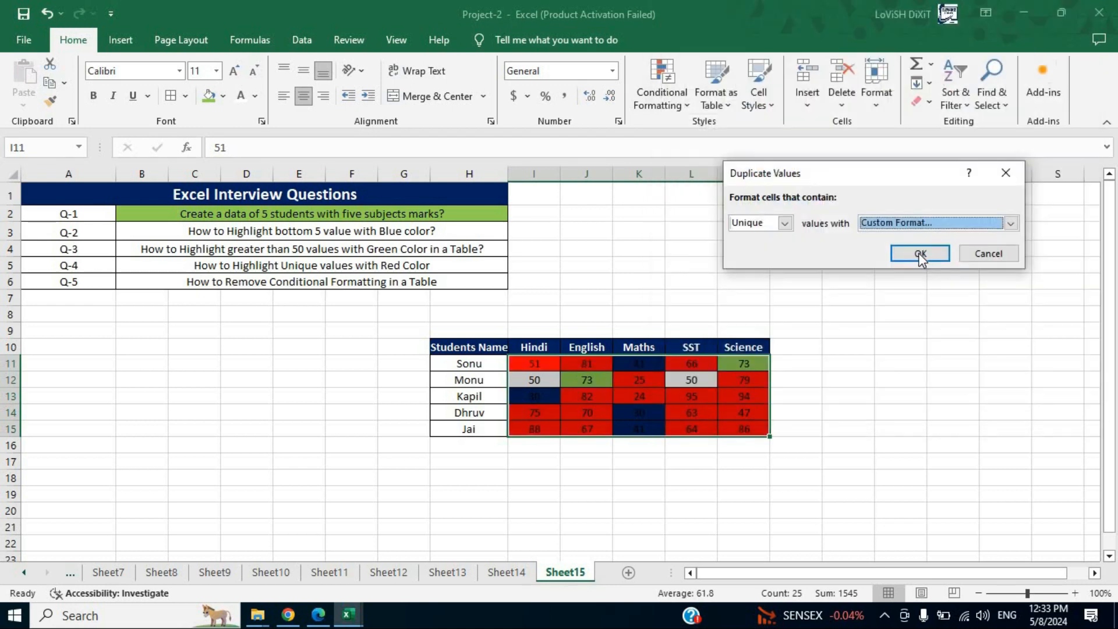
key("Return")
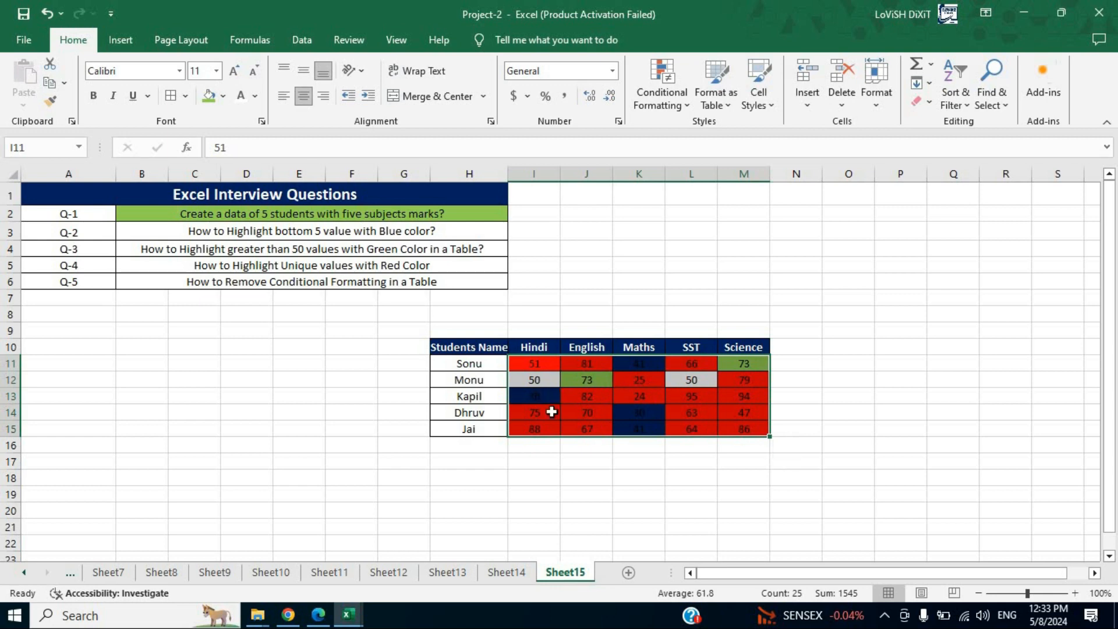
- Change the Hindi mark in I12 to 53 and check the unique-value highlighting in row 12 and cell K13
left_click(695, 379)
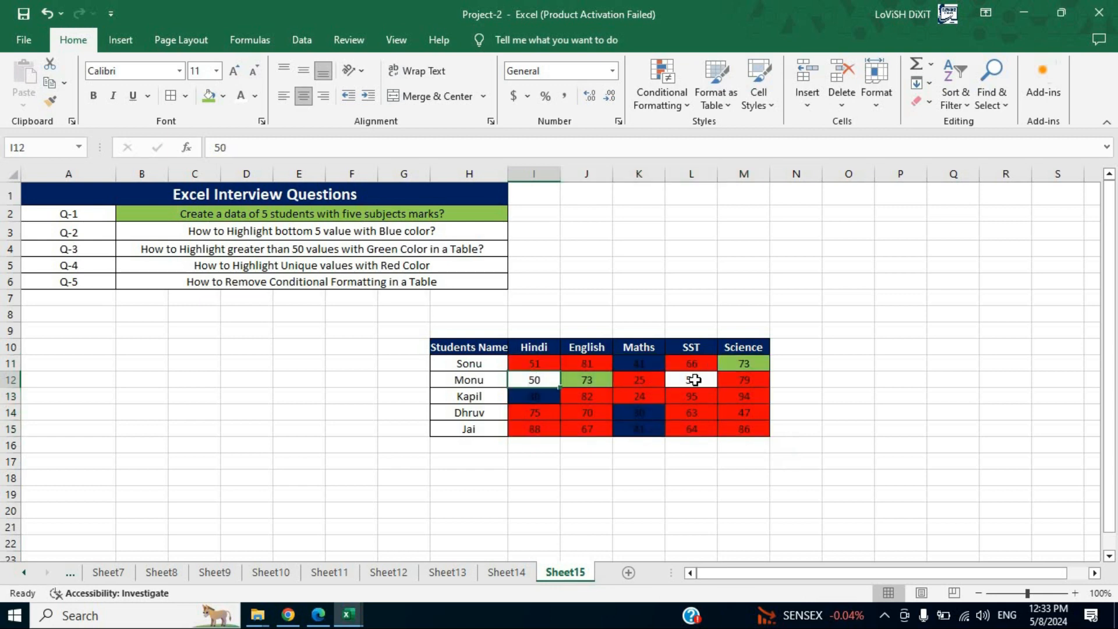
left_click(541, 385)
type("53")
left_click(606, 413)
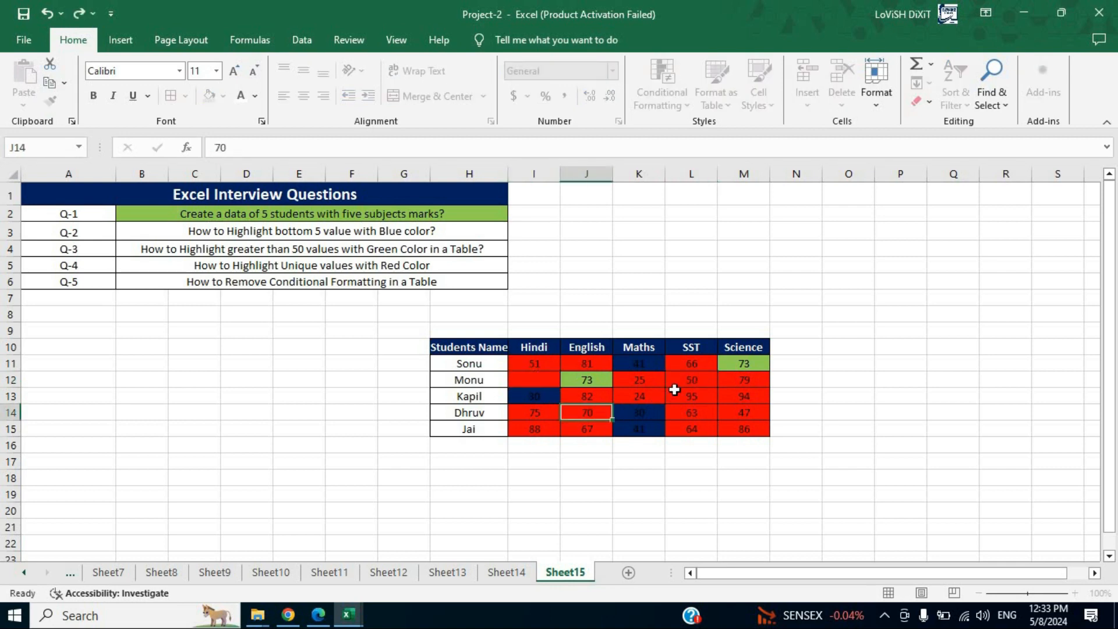
left_click(701, 380)
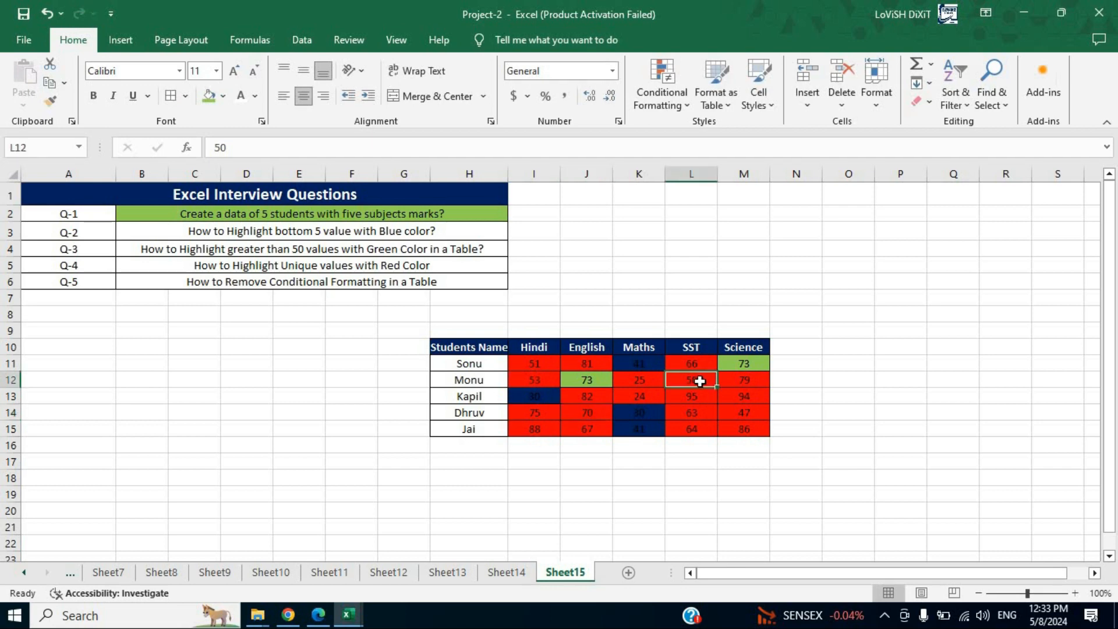
left_click(534, 381)
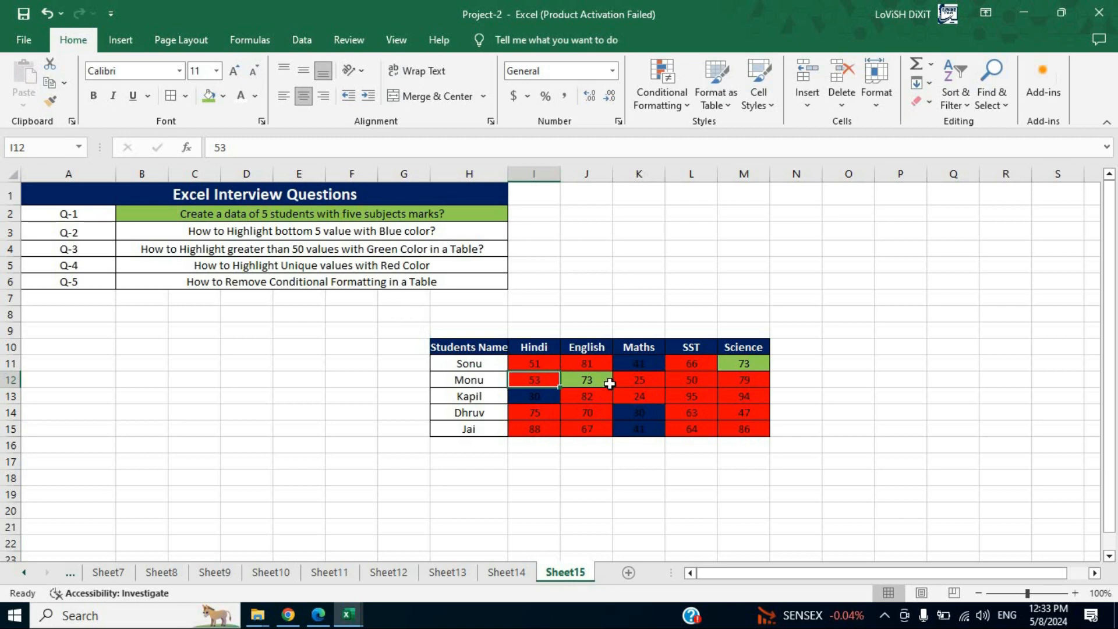
left_click(648, 387)
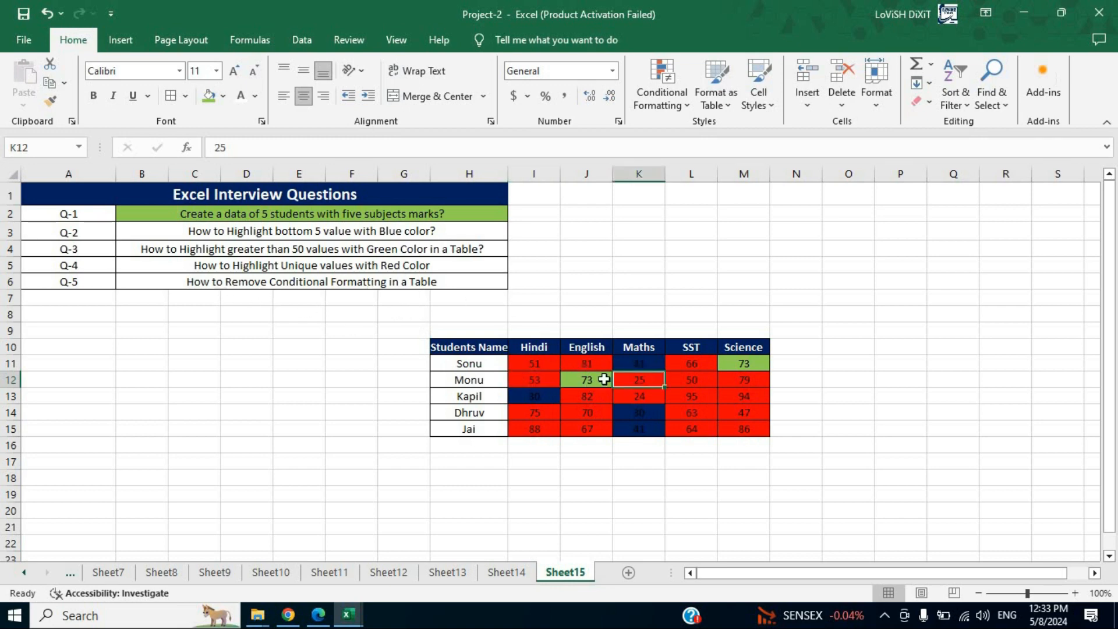
left_click(638, 394)
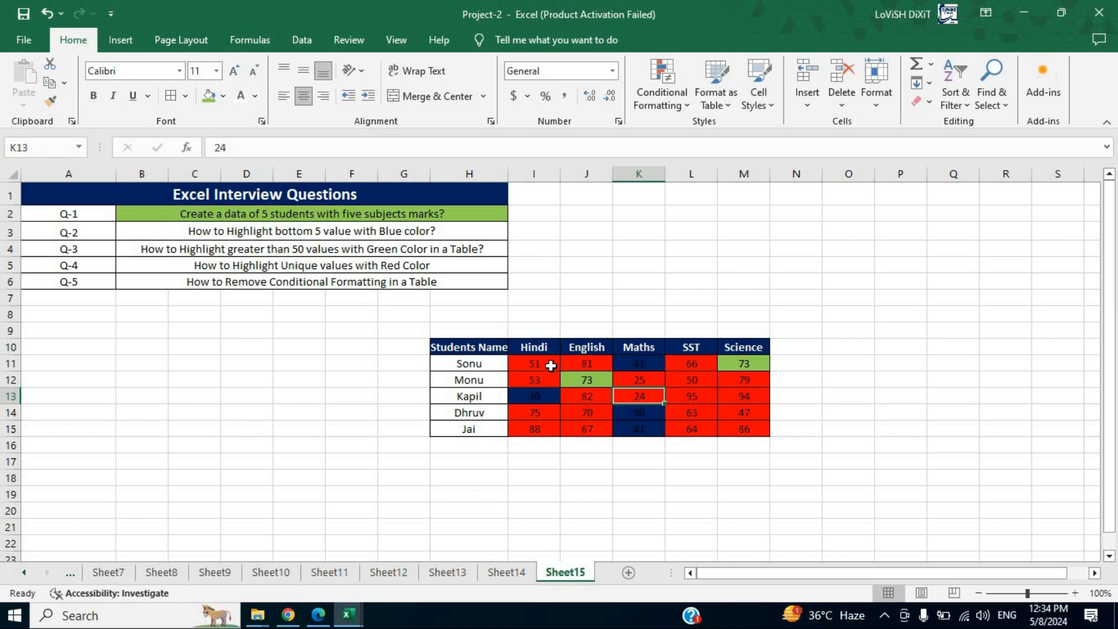
- Clear the conditional formatting rules from the selected marks I11:M15 only and deselect the range
left_click_drag(534, 363, 745, 431)
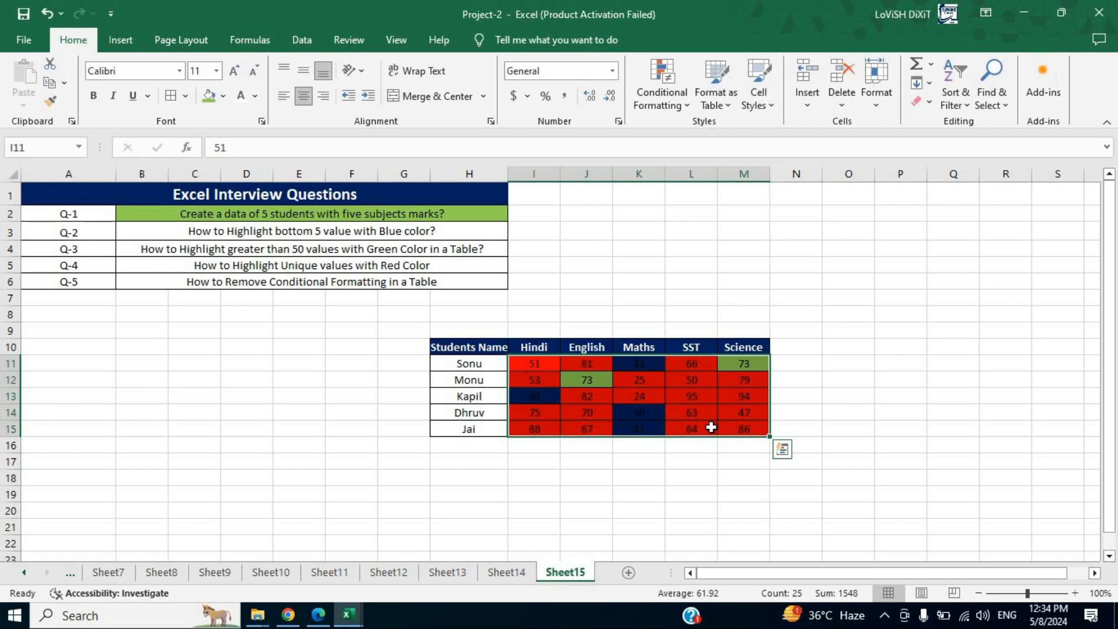
left_click(676, 110)
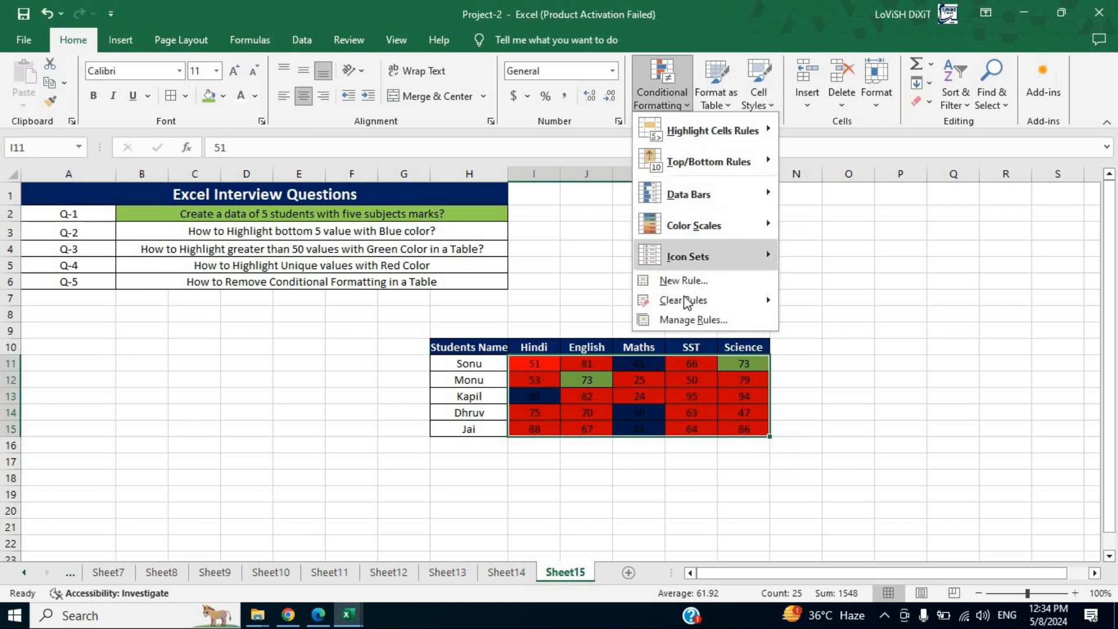
mouse_move(735, 300)
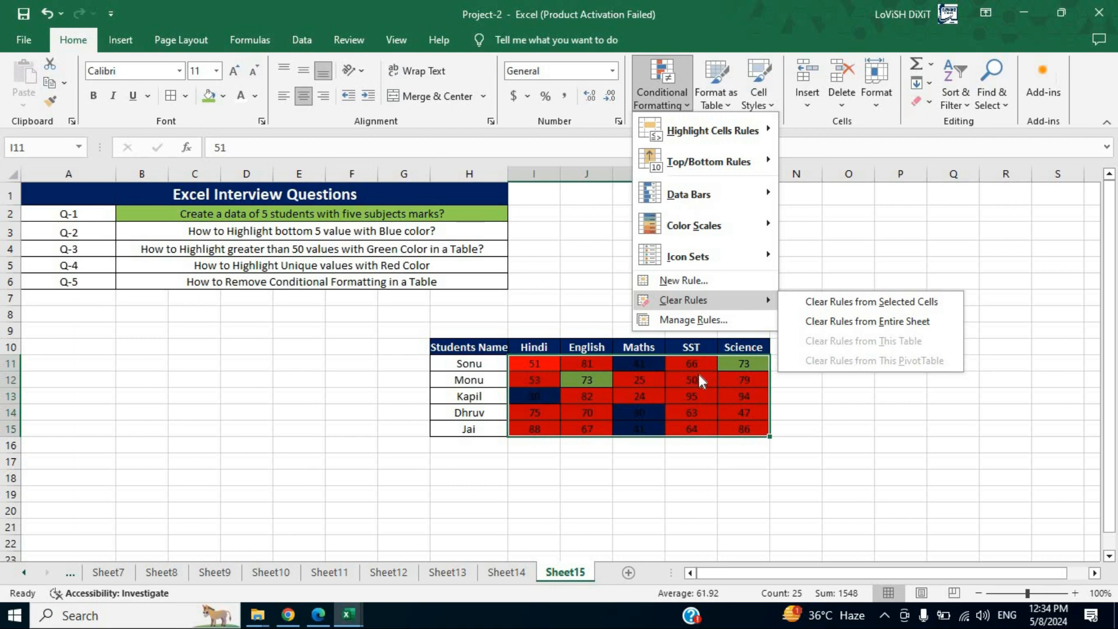
left_click(861, 303)
left_click(695, 449)
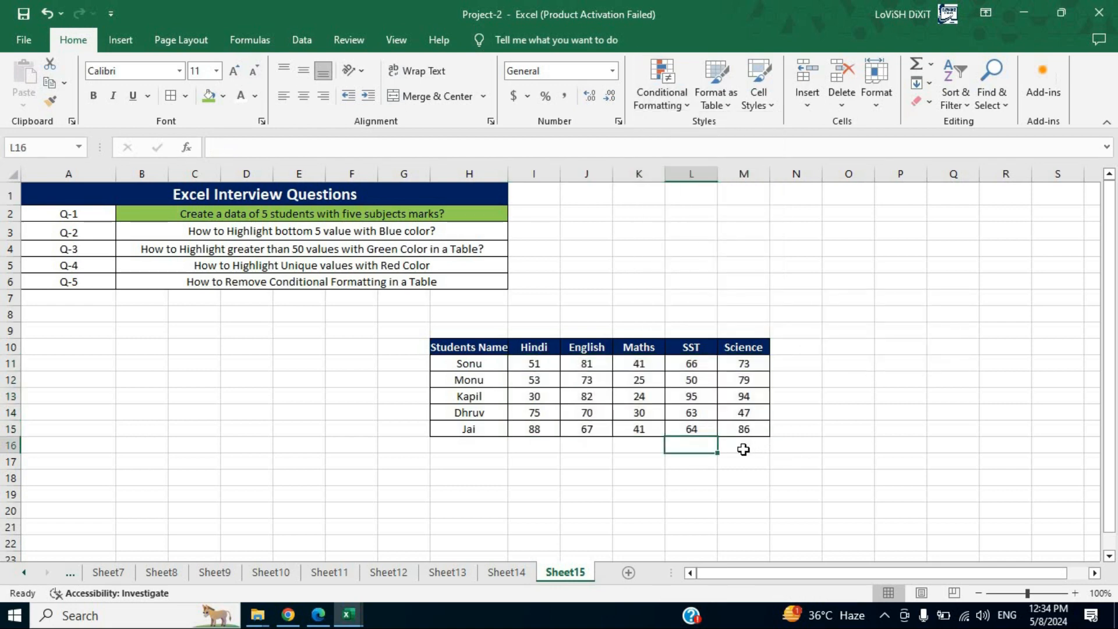
left_click(629, 457)
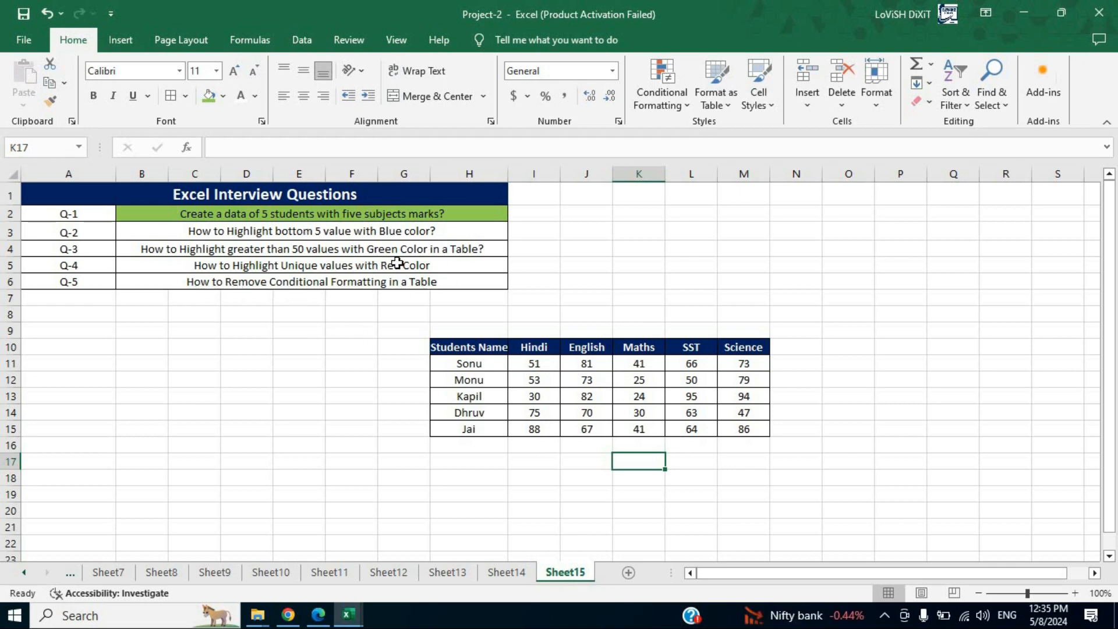
left_click(477, 283)
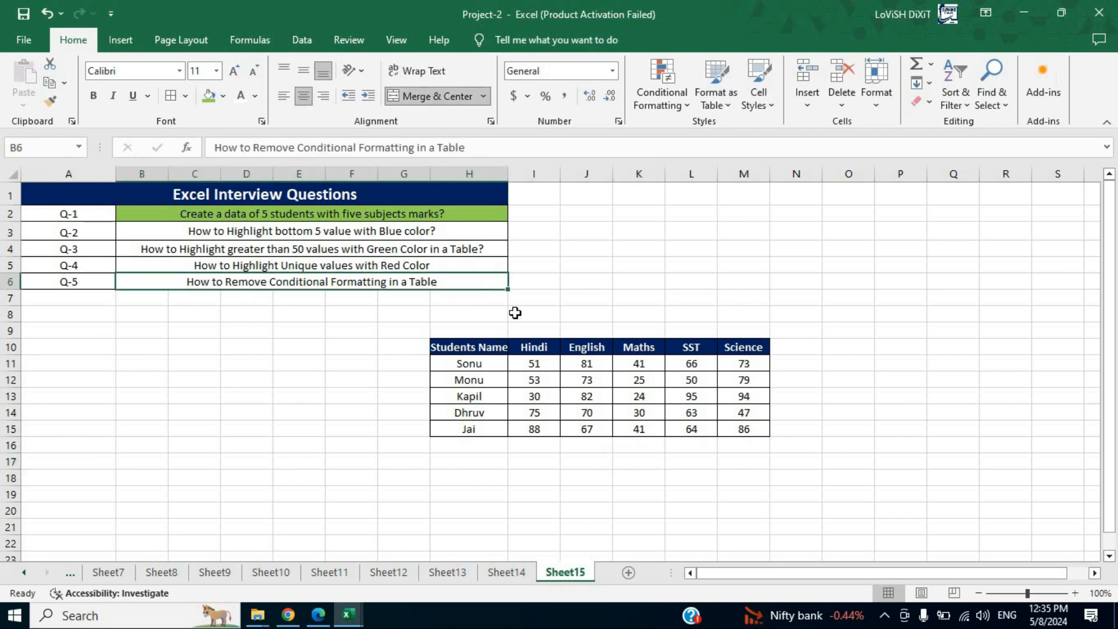
left_click(583, 377)
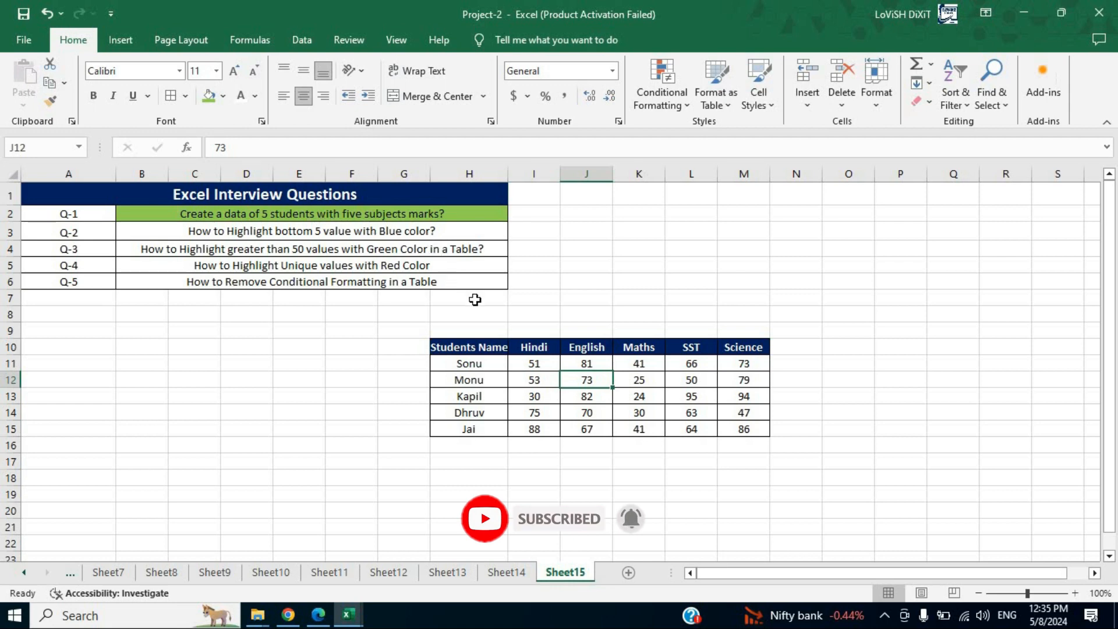
left_click(532, 383)
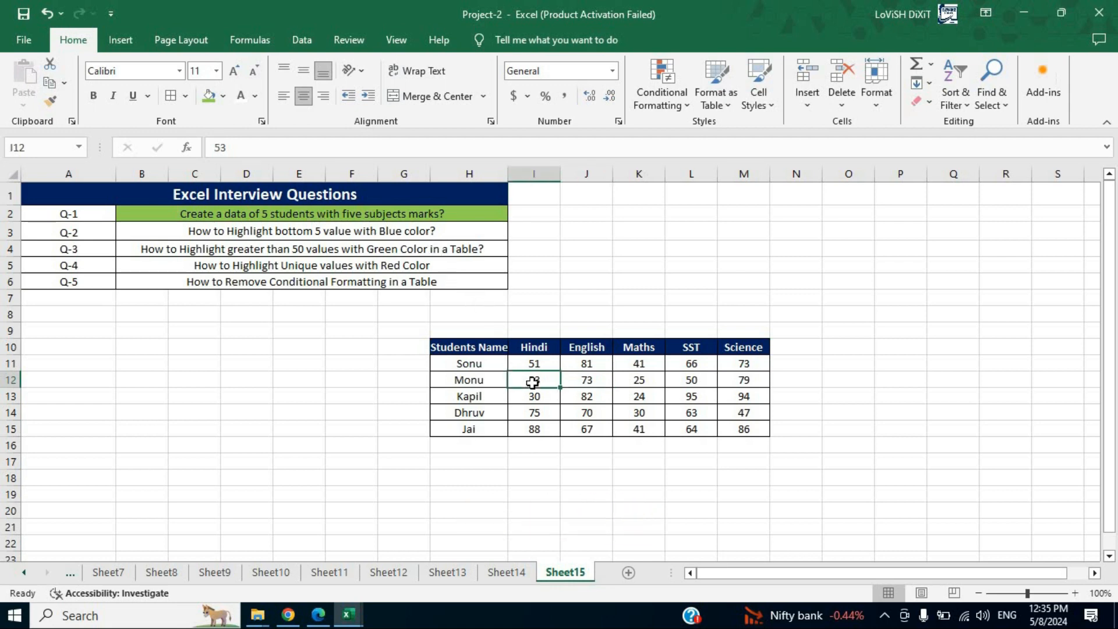